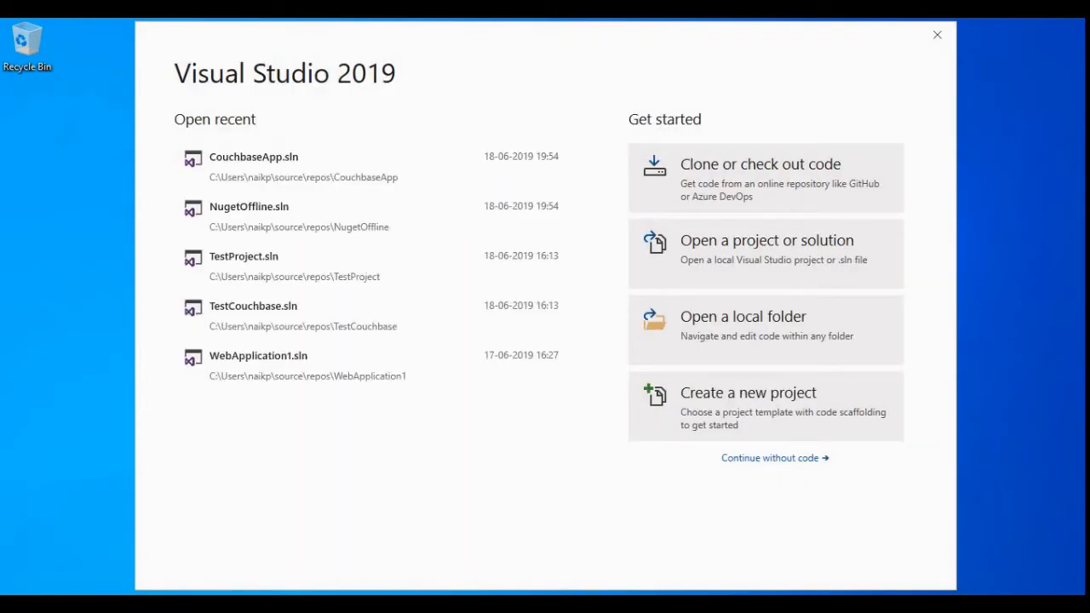
Step: Continue without code into a maximized Visual Studio window and start creating a new project
click(778, 464)
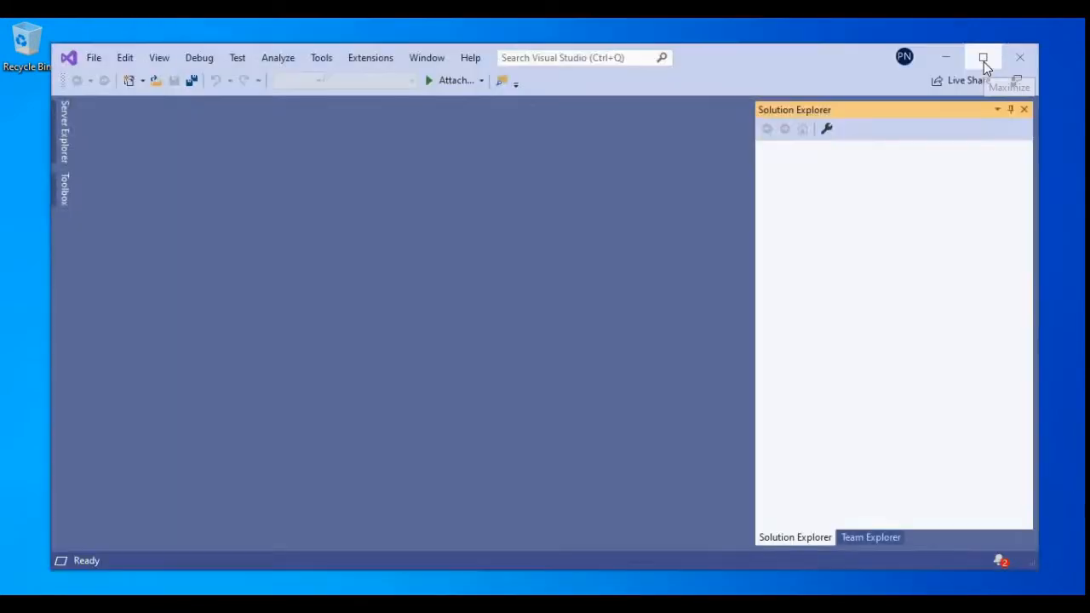
click(981, 56)
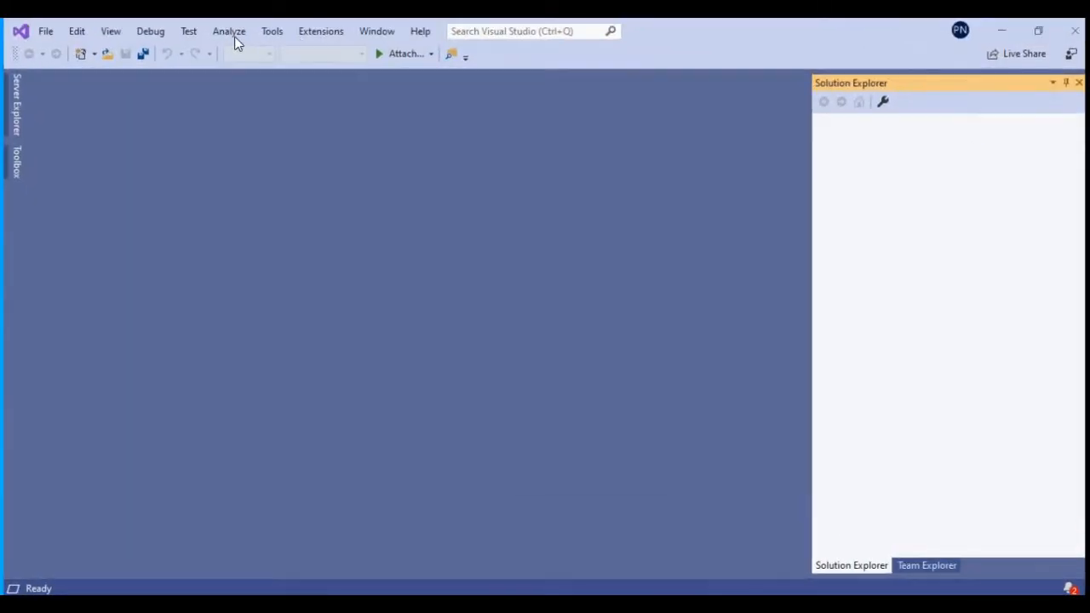
click(41, 30)
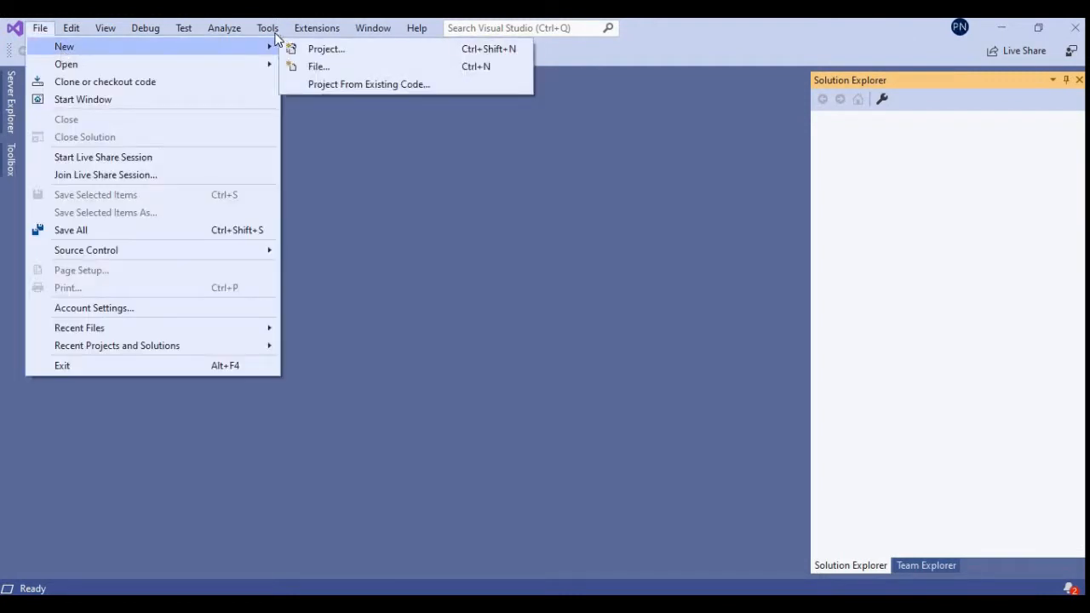
click(273, 33)
mouse_move(42, 31)
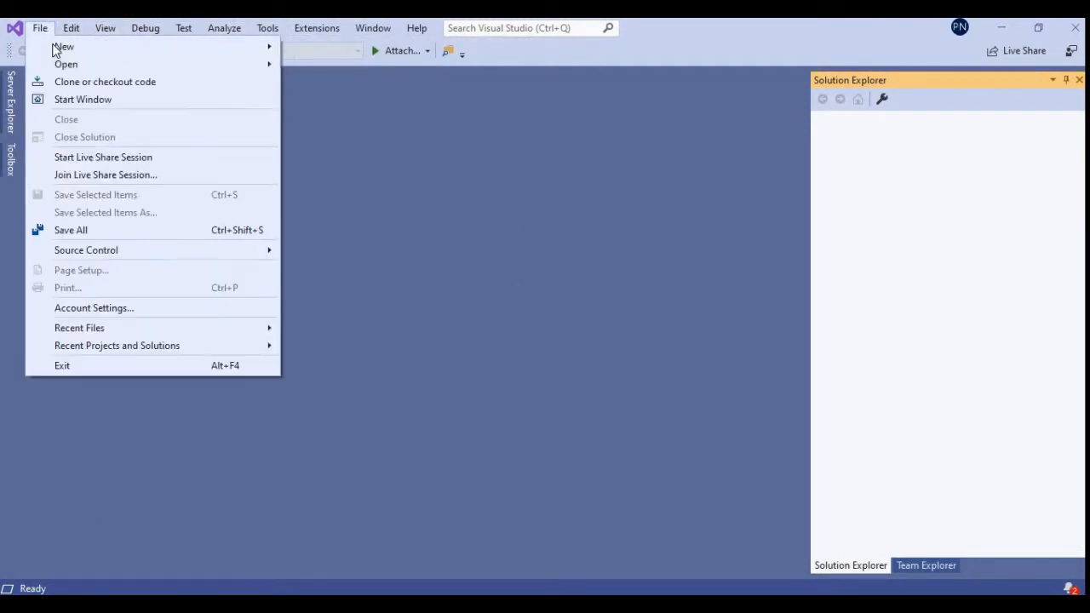
mouse_move(94, 49)
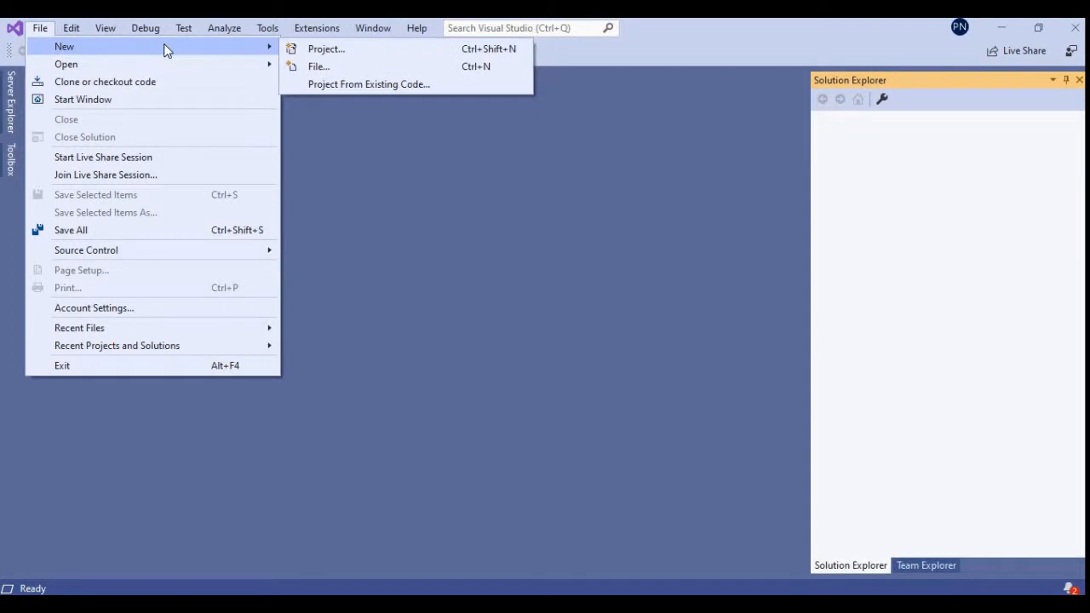
click(313, 50)
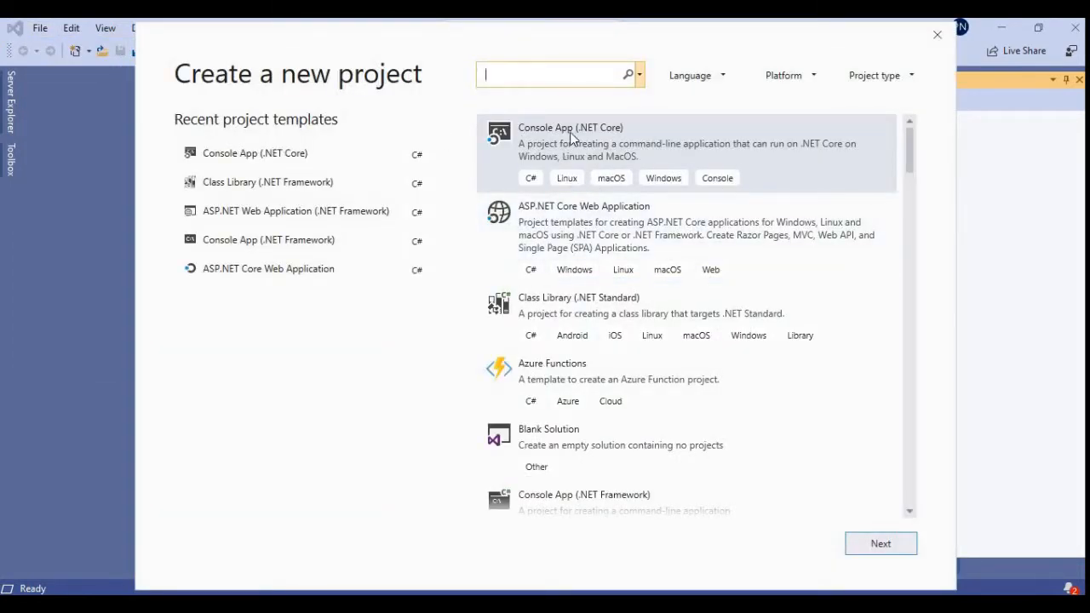
Step: Create a C# Console App (.NET Core) project named TestNugetOffline in the default location
click(883, 547)
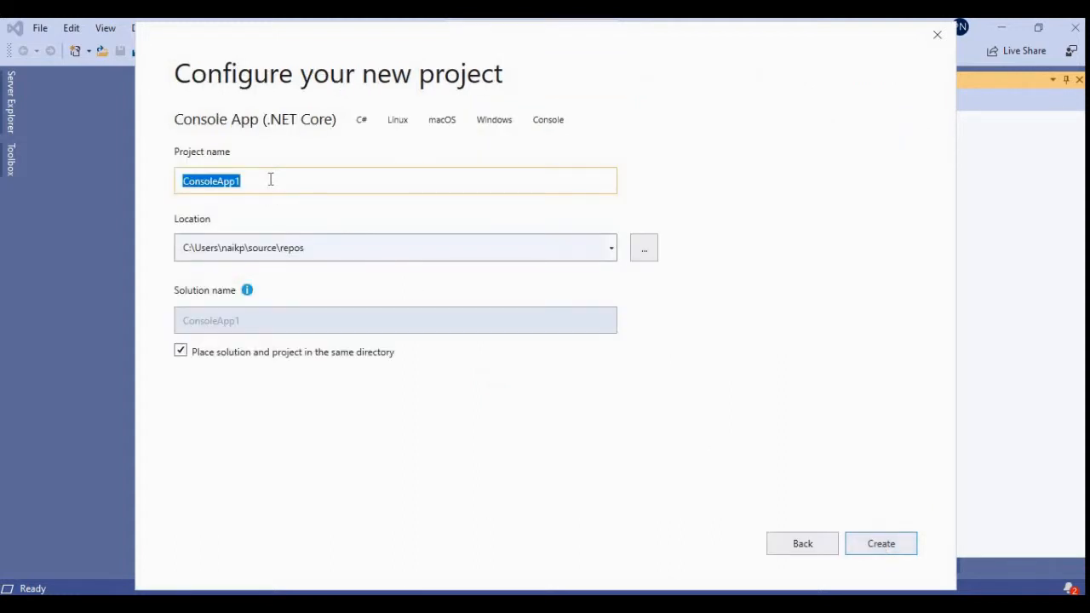
key(BackSpace)
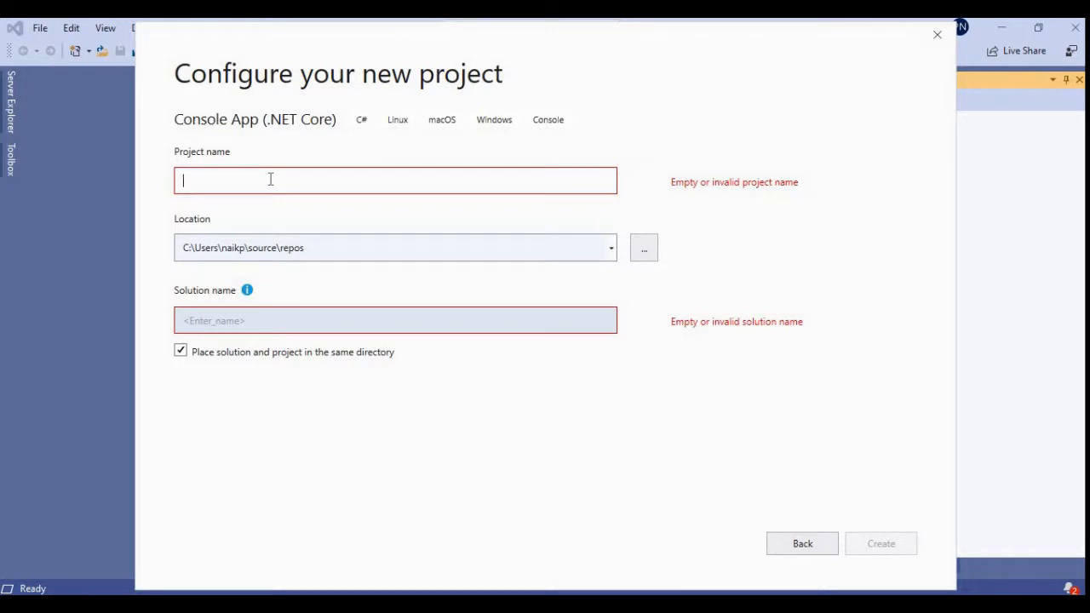
text(Test)
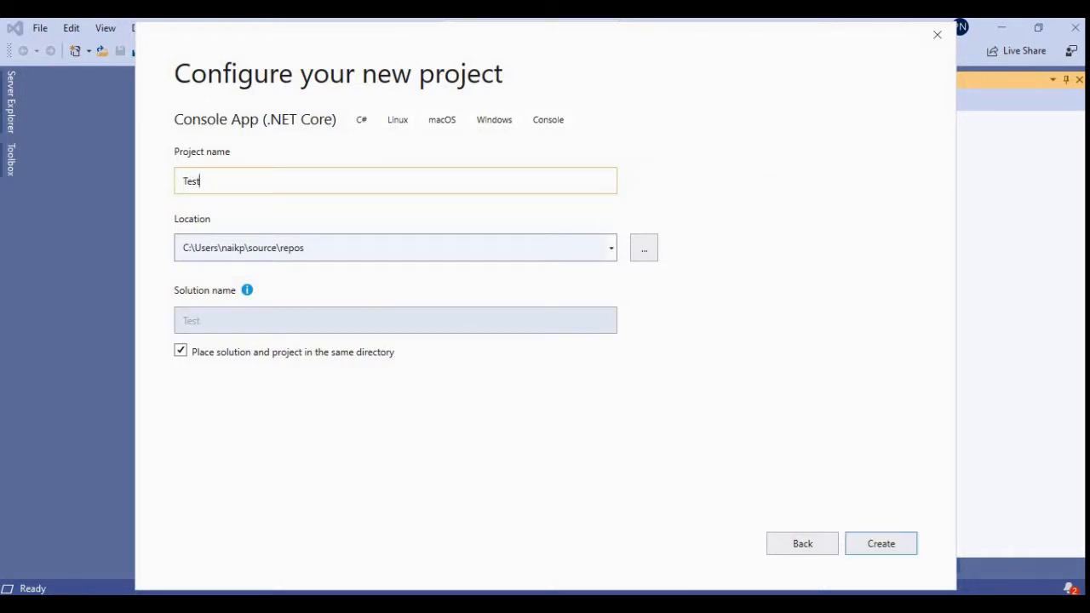
text(NugetOffline)
click(884, 545)
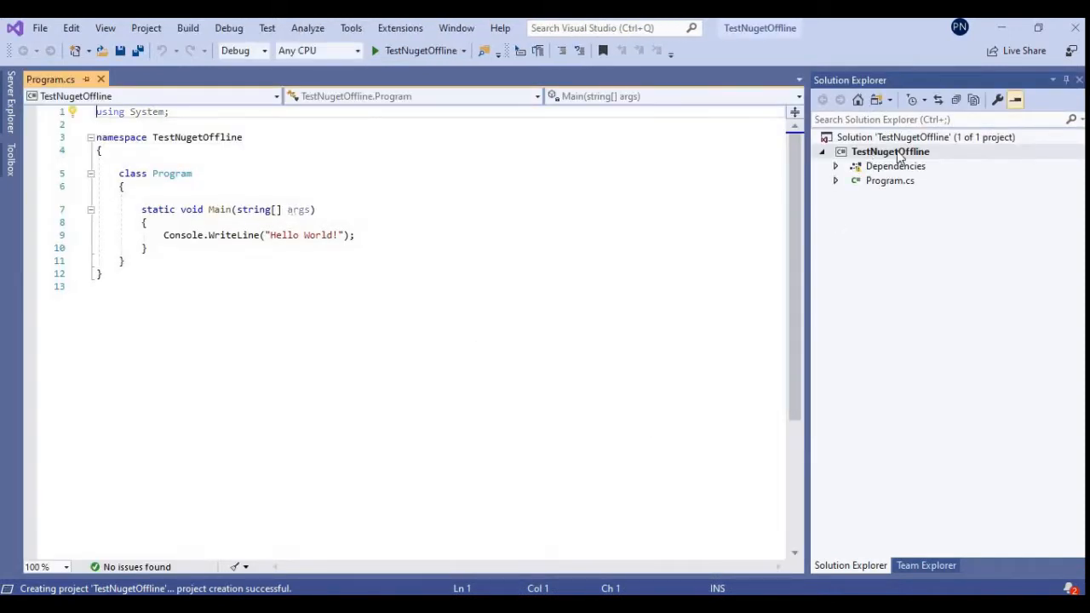
Step: Inspect what the TestNugetOffline project's Dependencies node contains, and return to the Program.cs code
click(835, 169)
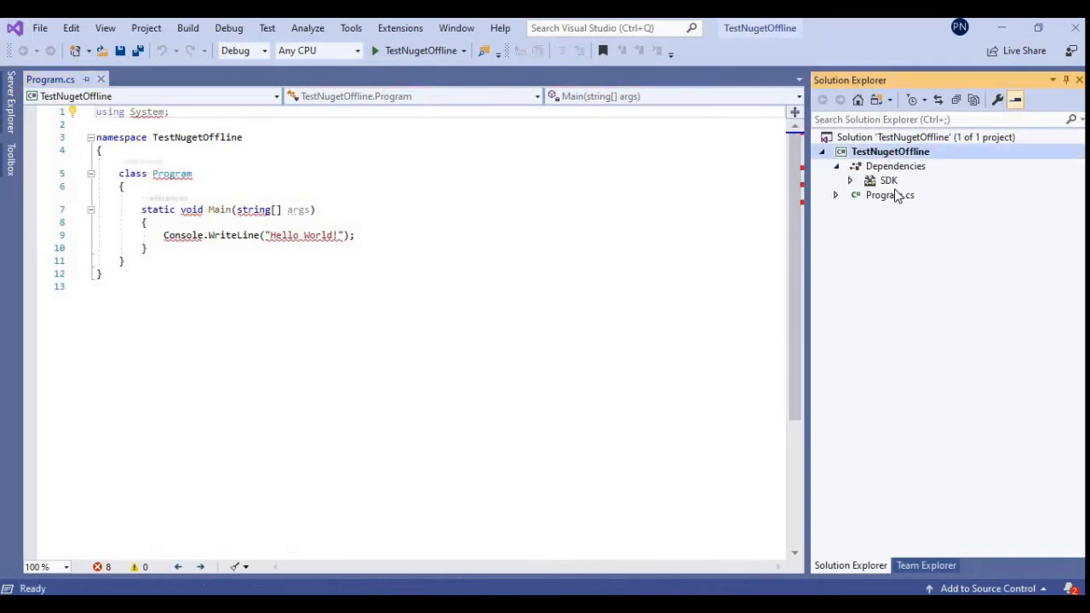
click(836, 167)
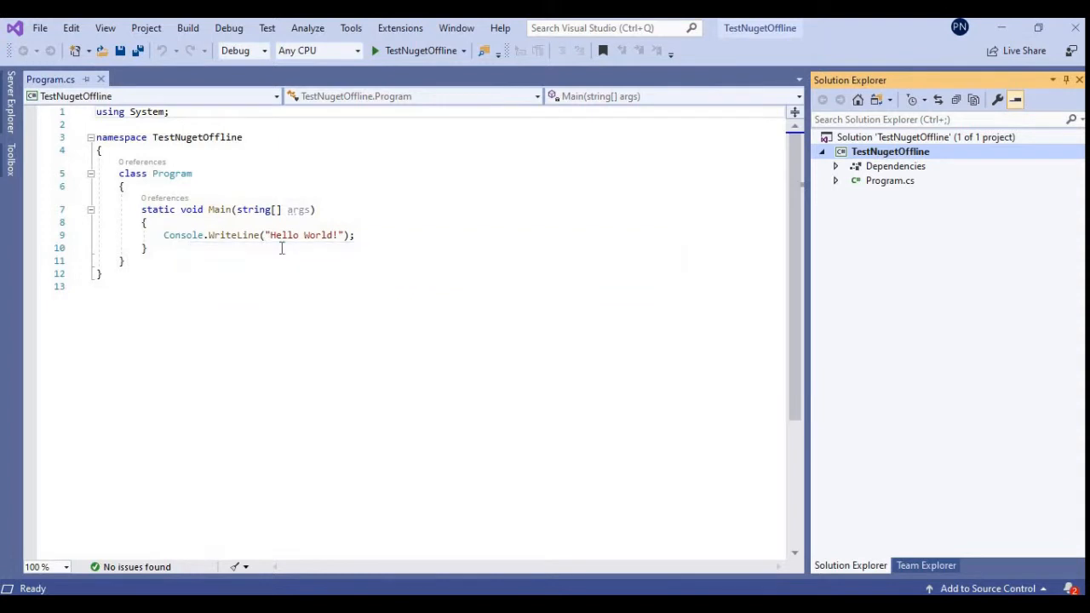
click(384, 256)
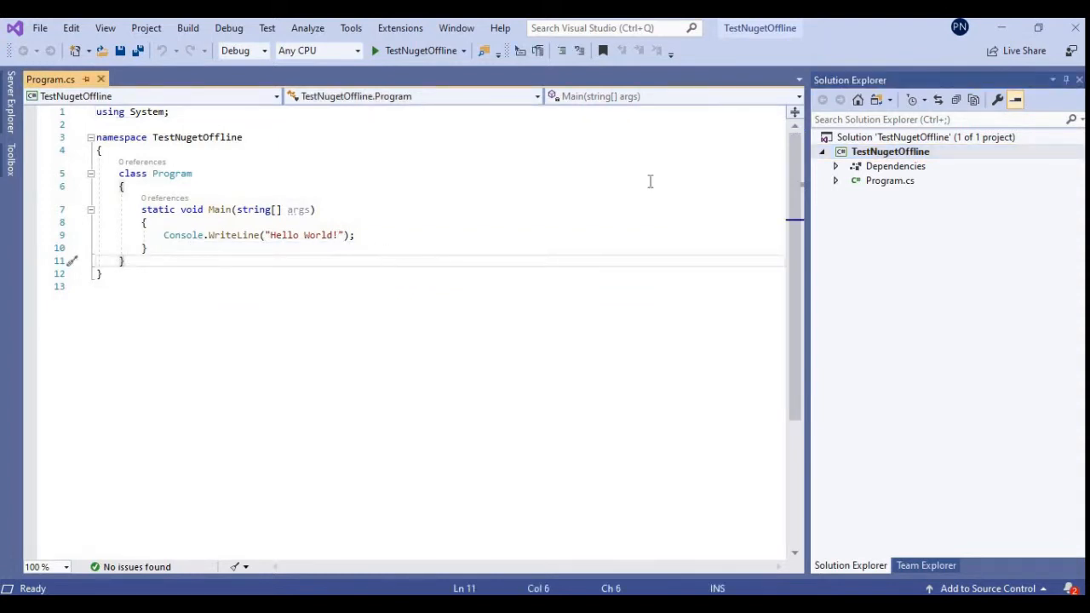
Step: Browse the online NuGet packages for the project, view the Newtonsoft.Json details, and close the package manager
right_click(877, 170)
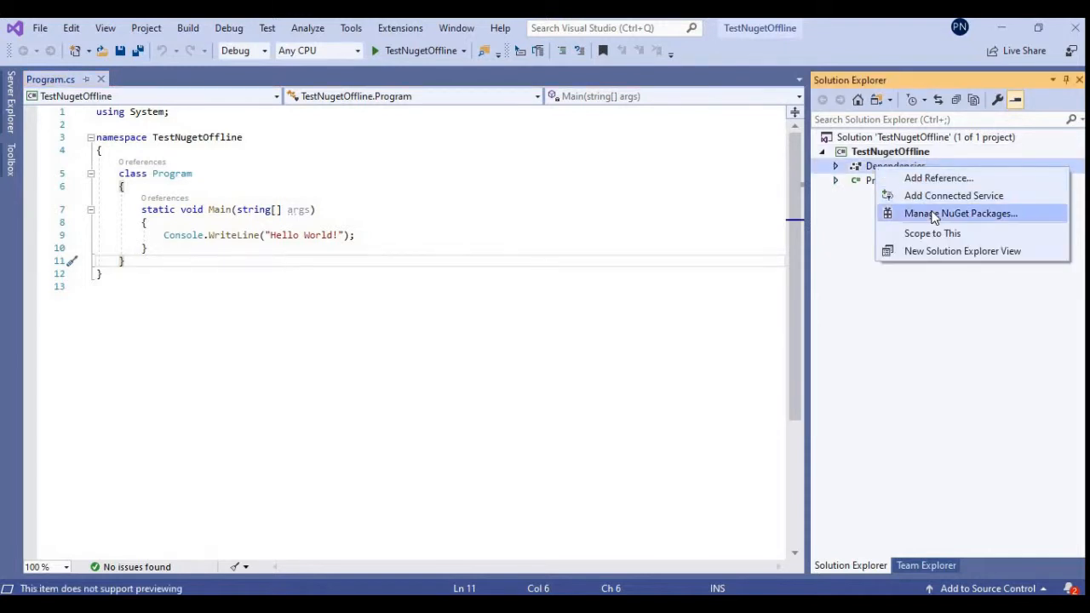
click(934, 215)
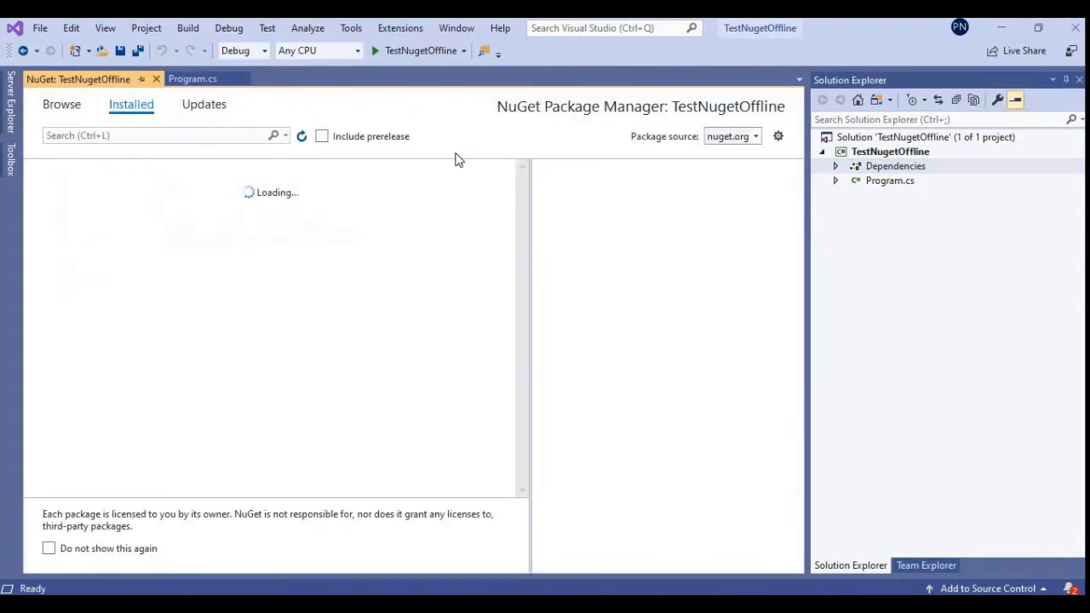
click(59, 104)
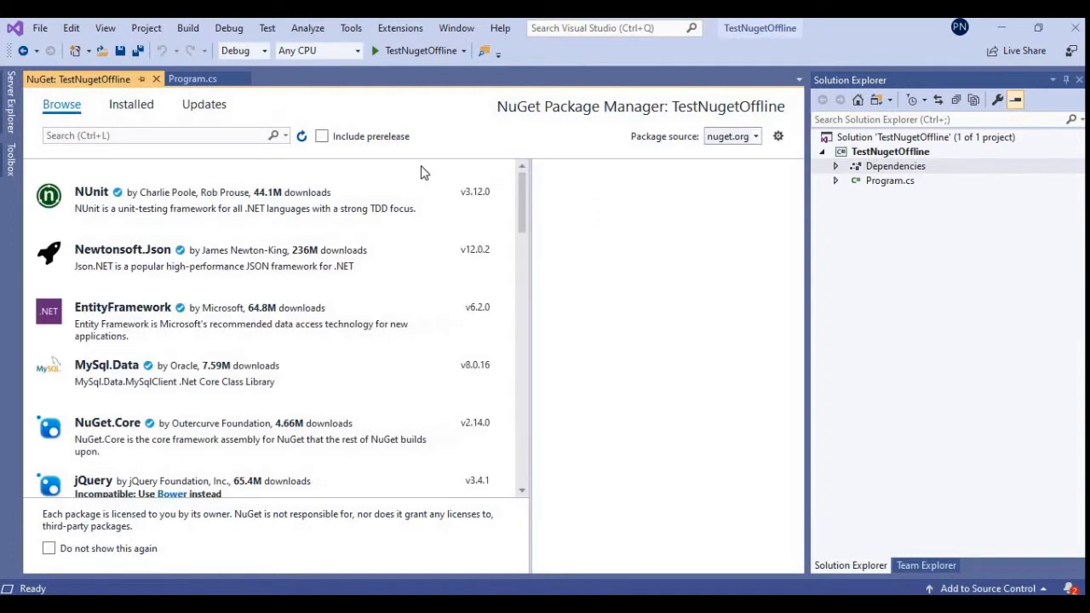
click(133, 136)
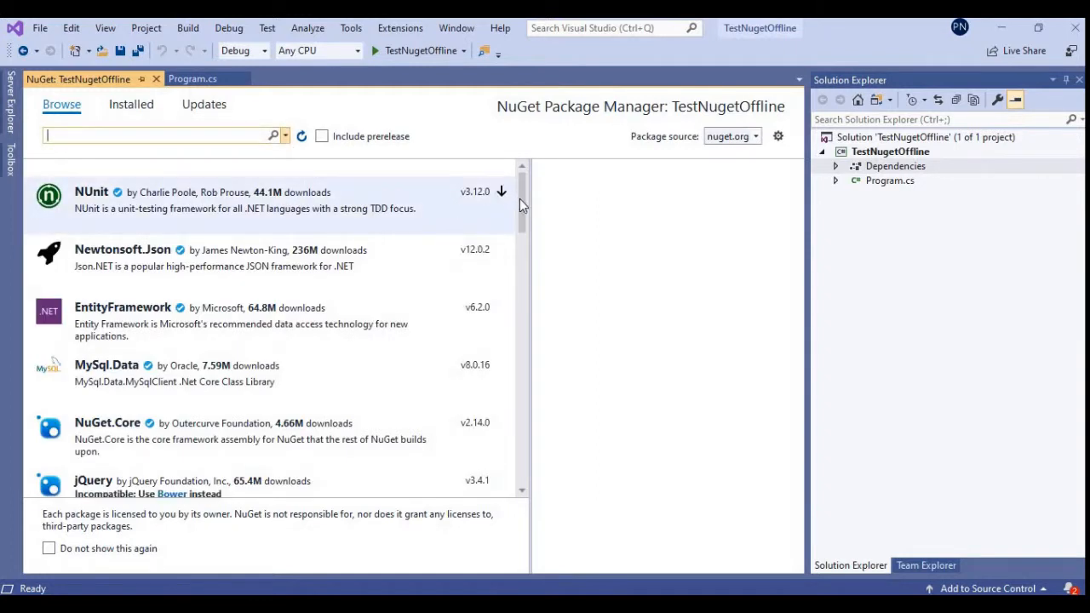
click(244, 266)
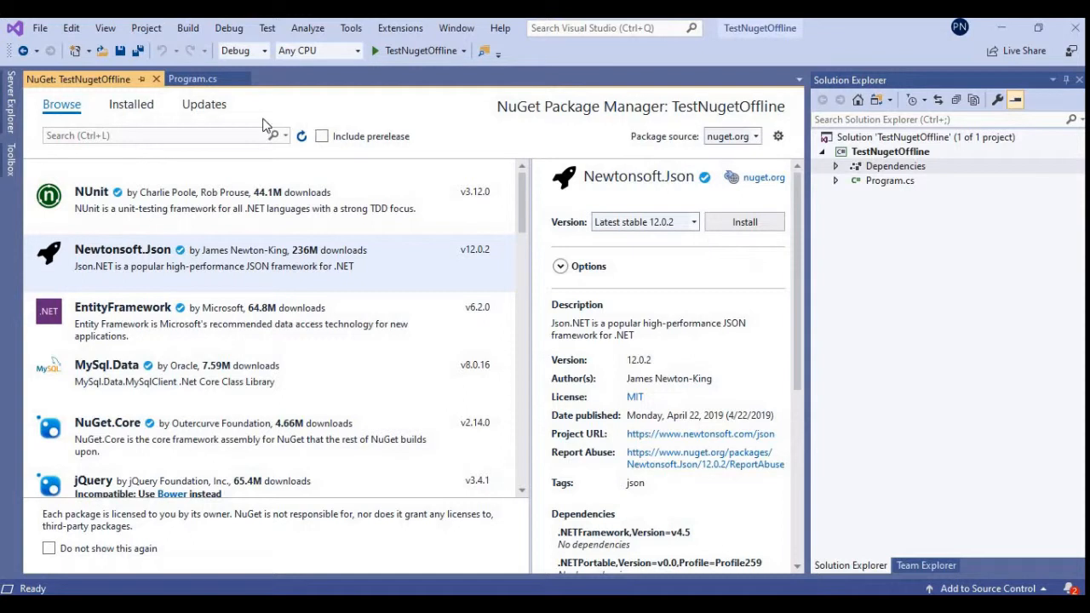
click(155, 78)
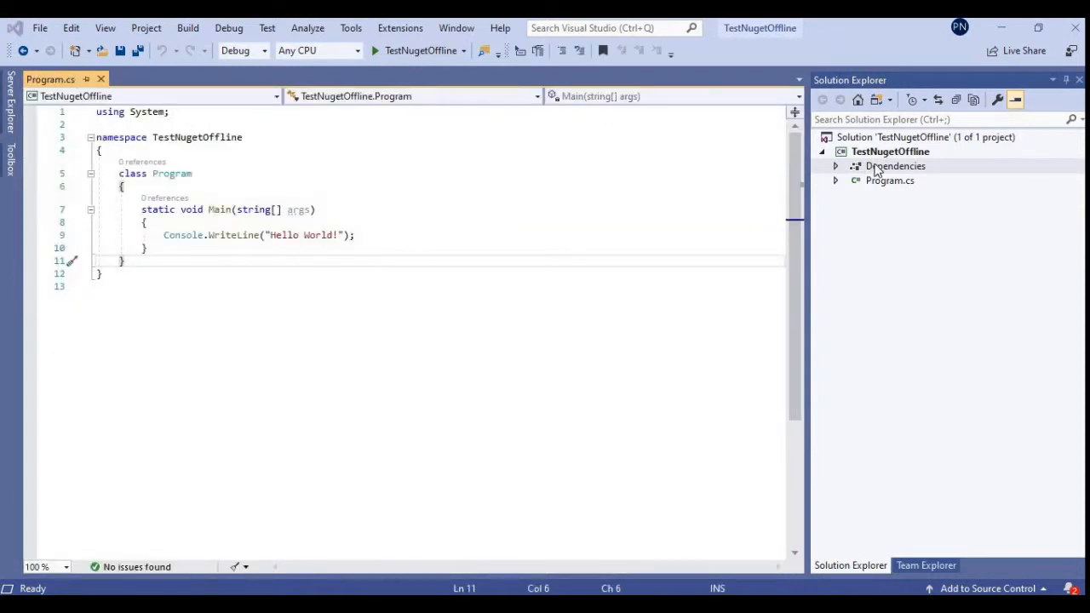
Step: Review the commands available for the project's Dependencies node and check its contents again
right_click(877, 169)
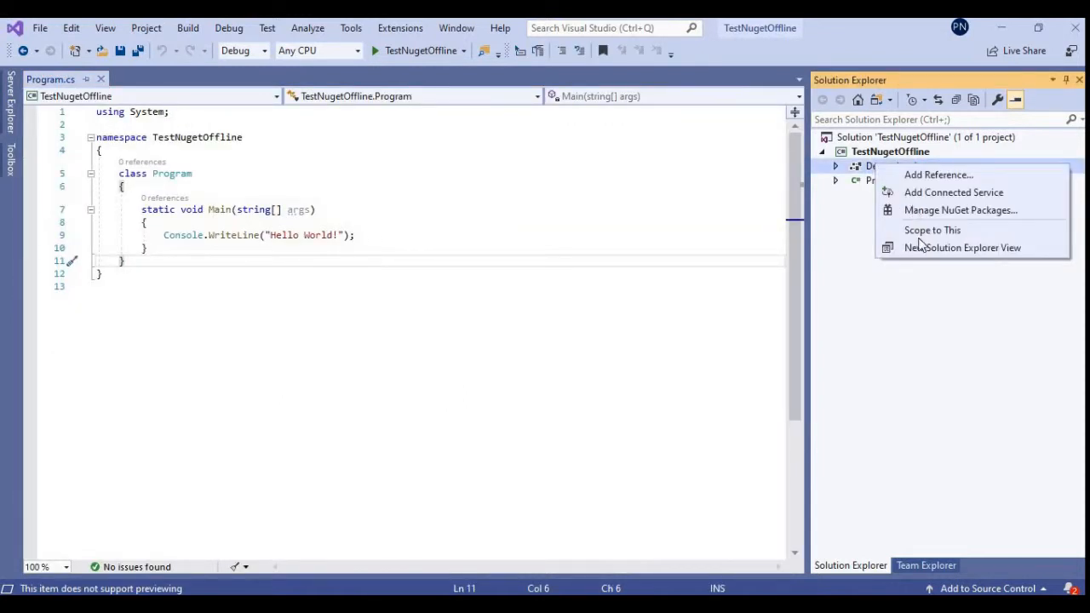
click(627, 234)
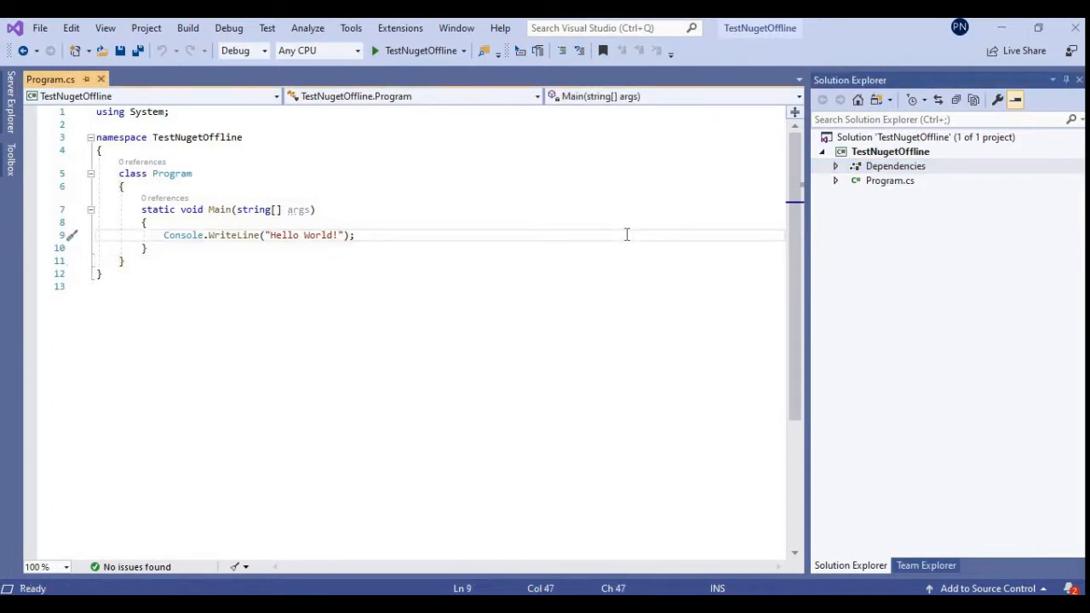
click(838, 166)
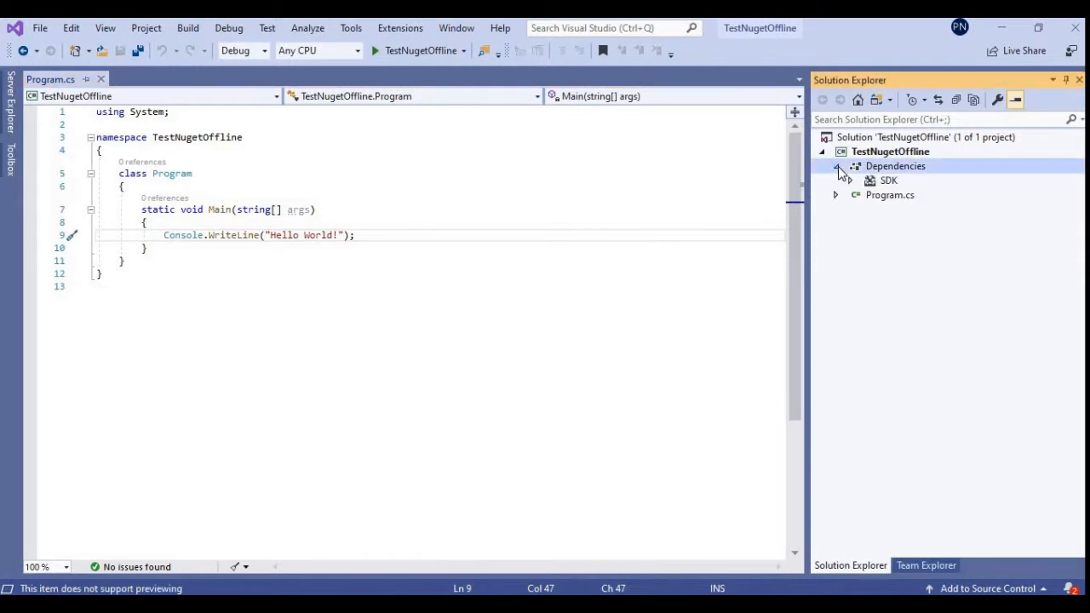
click(838, 166)
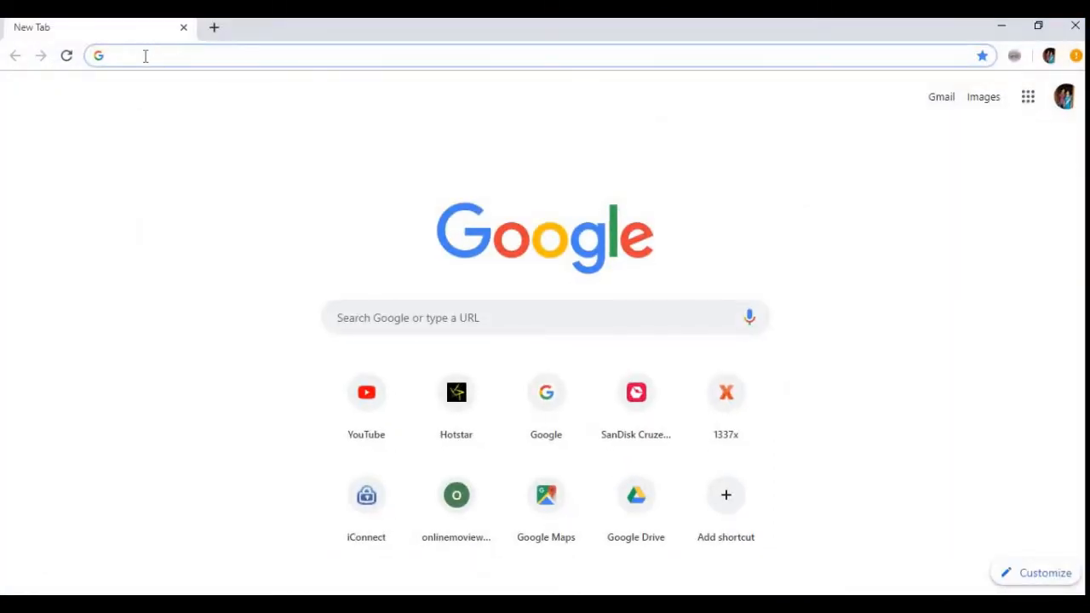
Step: Switch to Chrome, search Google for "nuget package manager", and open the NuGet Gallery home page
text(nug)
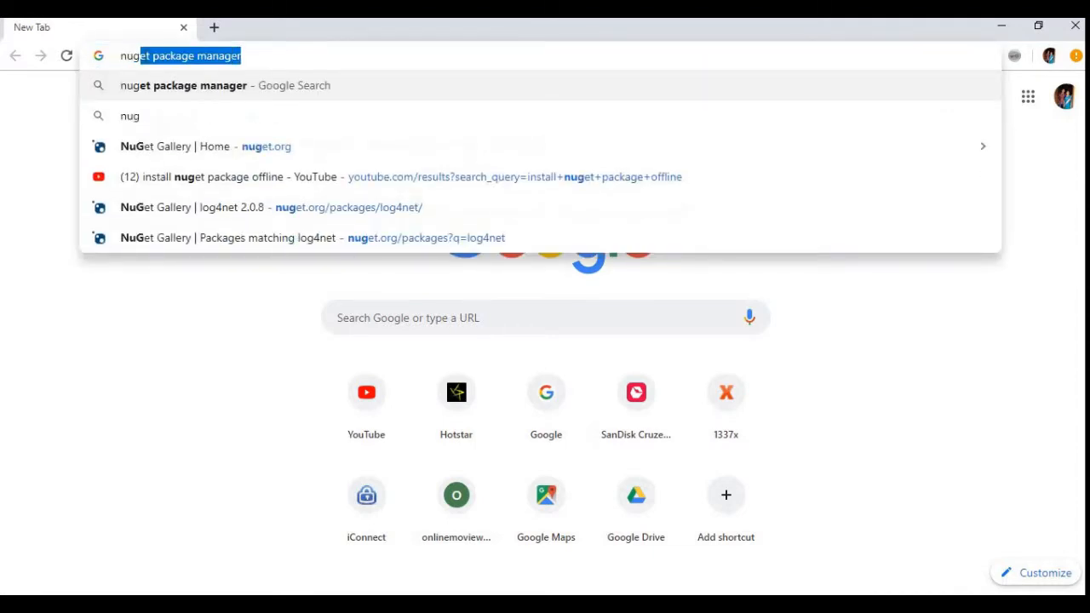
text(et pa)
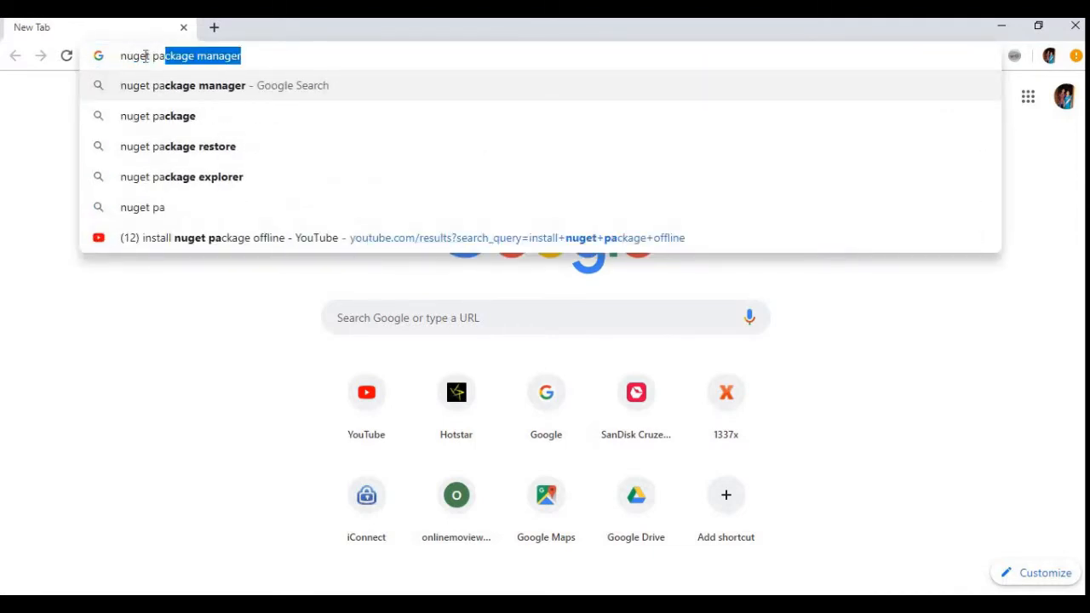
text(ck)
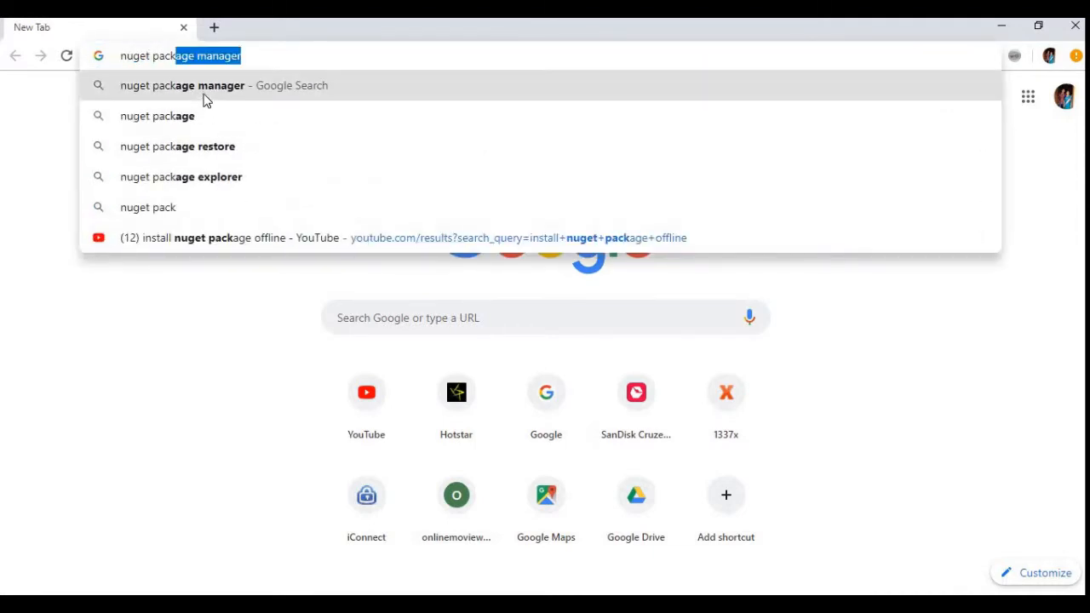
click(204, 95)
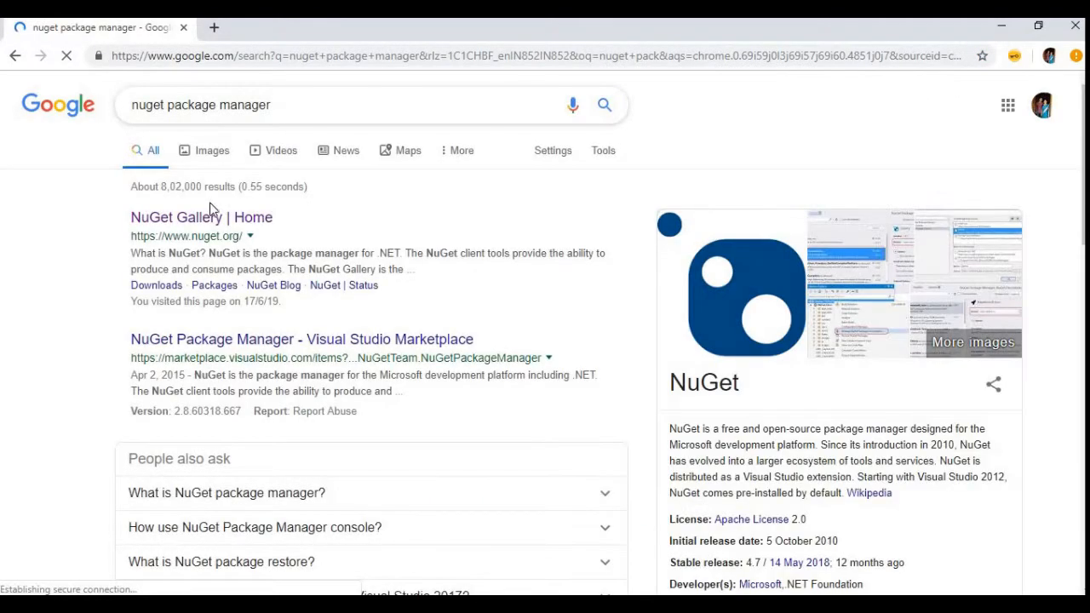
click(205, 217)
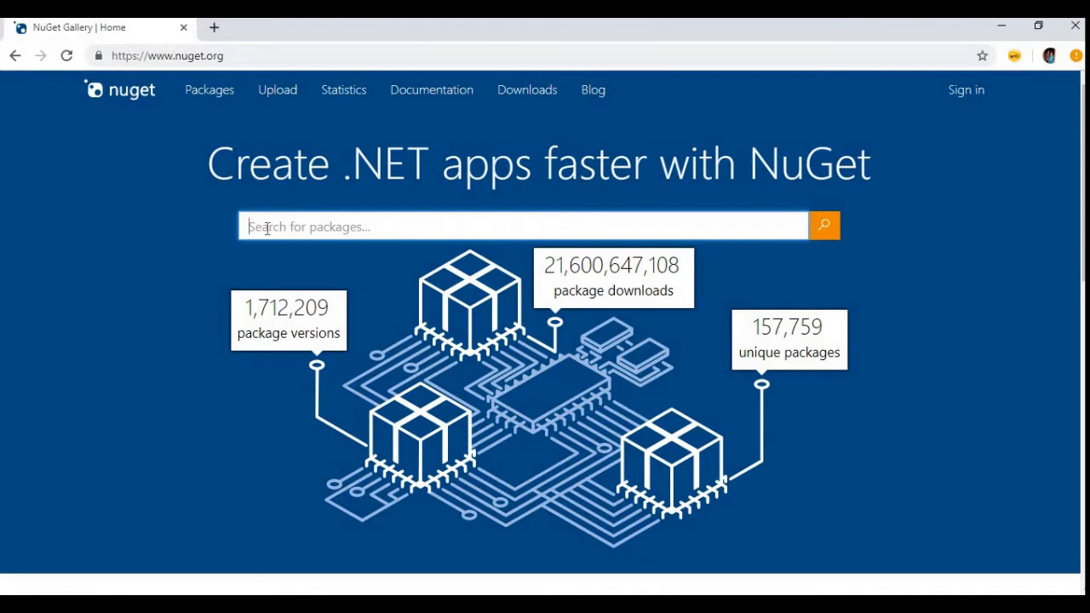
Step: Search the NuGet Gallery for "newtonsoft" and open the Newtonsoft.Json package page
text(new)
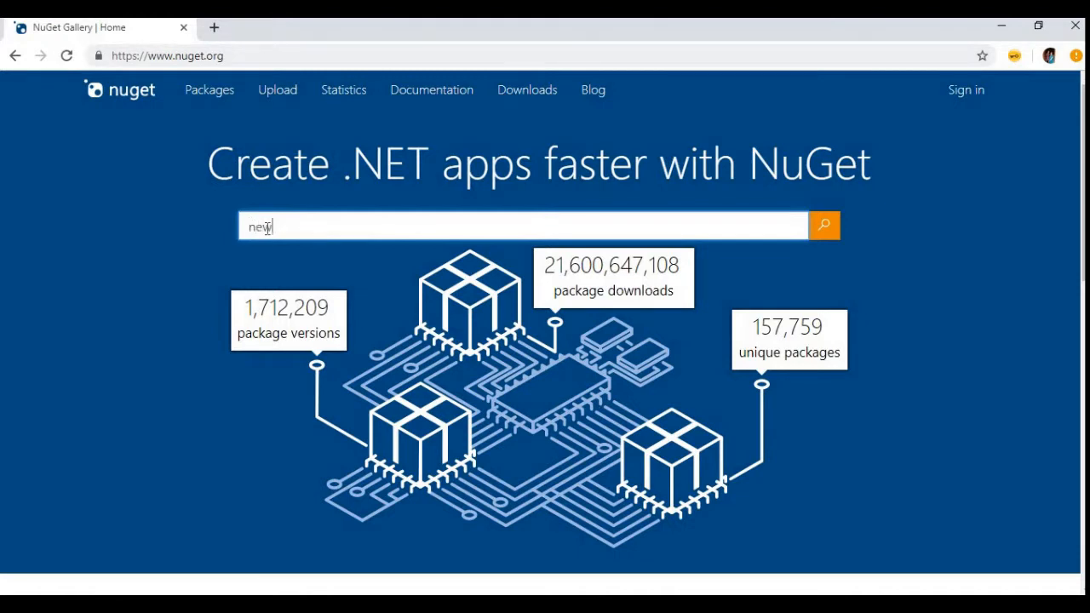
text(tonsoft)
click(826, 228)
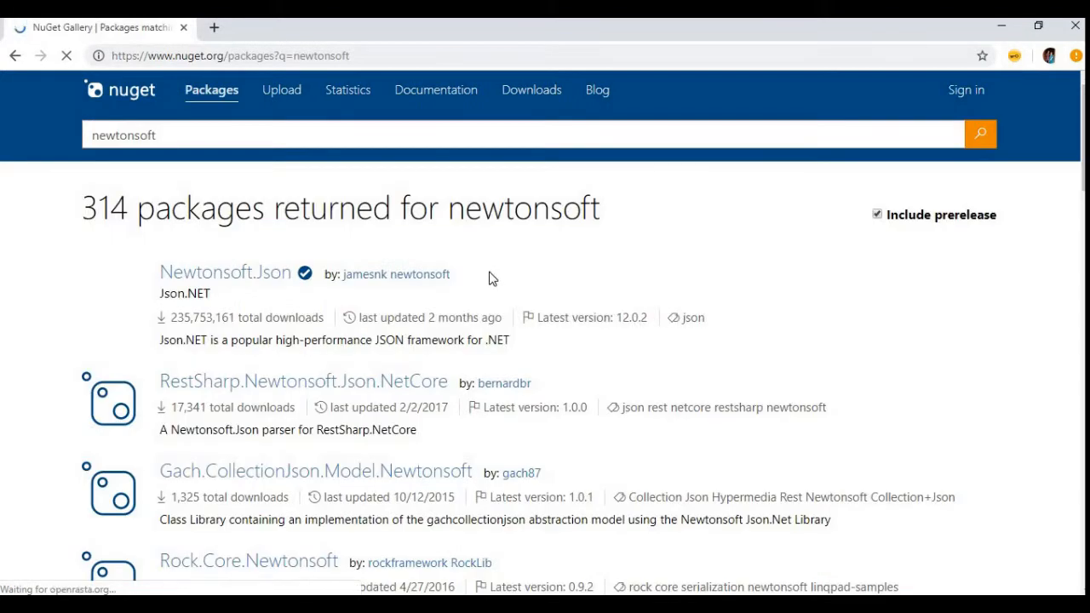
click(238, 281)
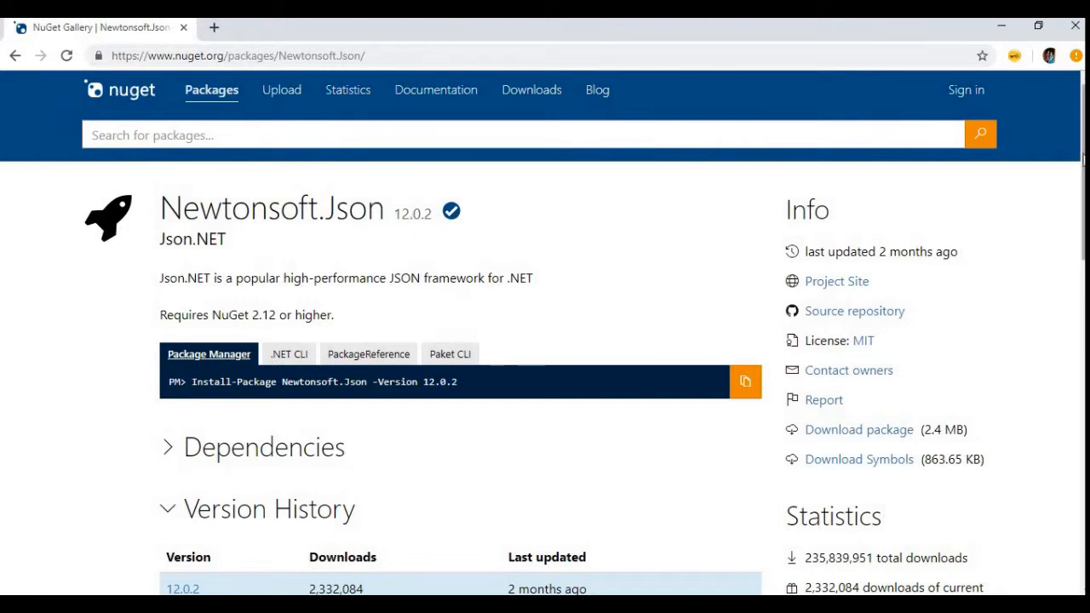
Step: Expand the Newtonsoft.Json dependencies and examine them for each framework, down to the version history
scroll(1083, 159, down, 1)
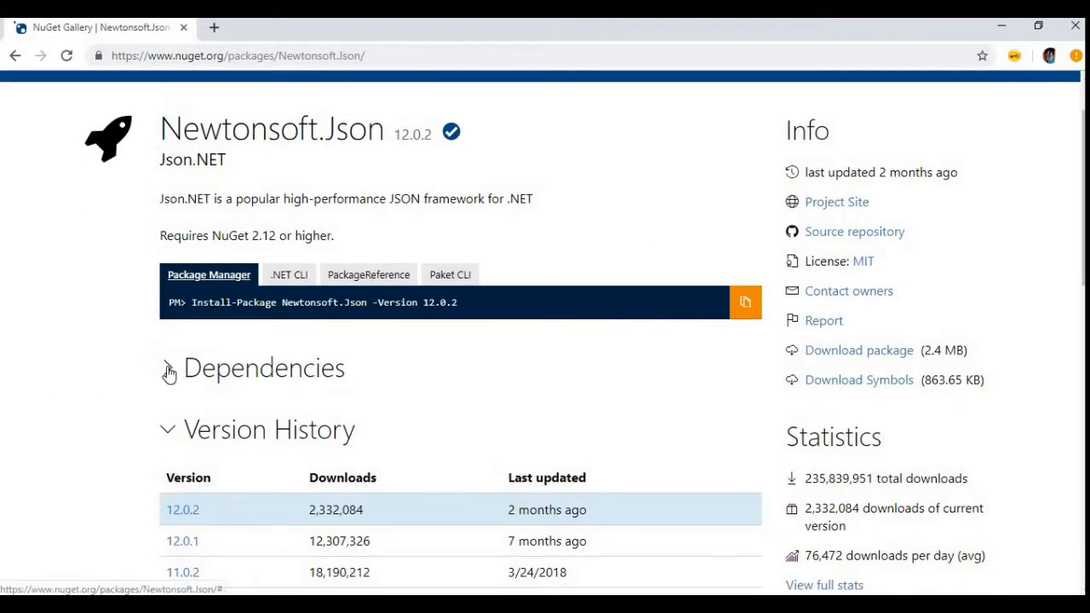
click(169, 371)
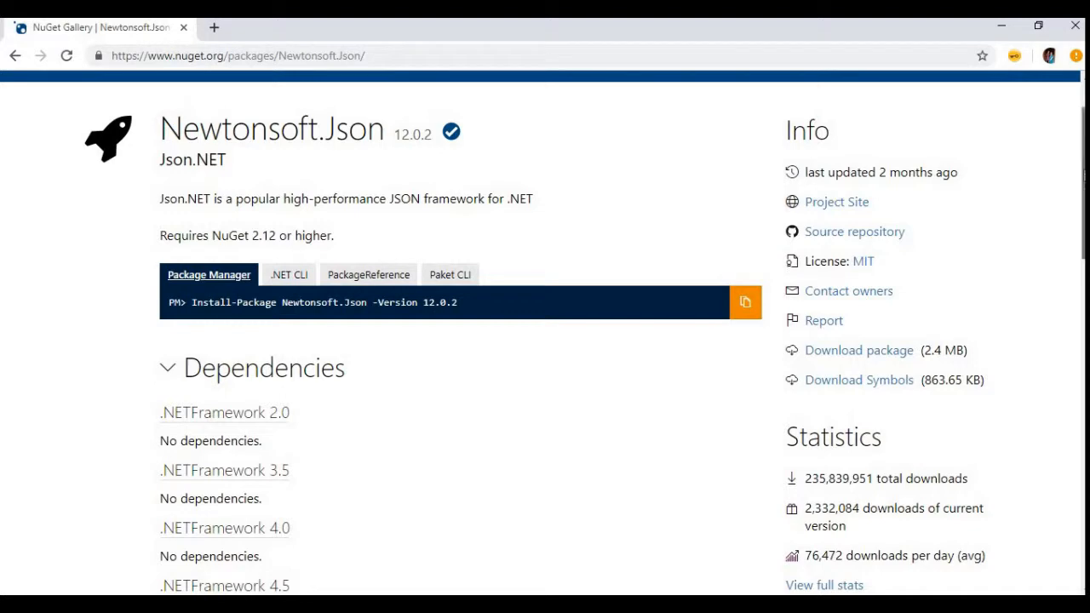
scroll(1084, 179, down, 1)
scroll(1084, 202, down, 1)
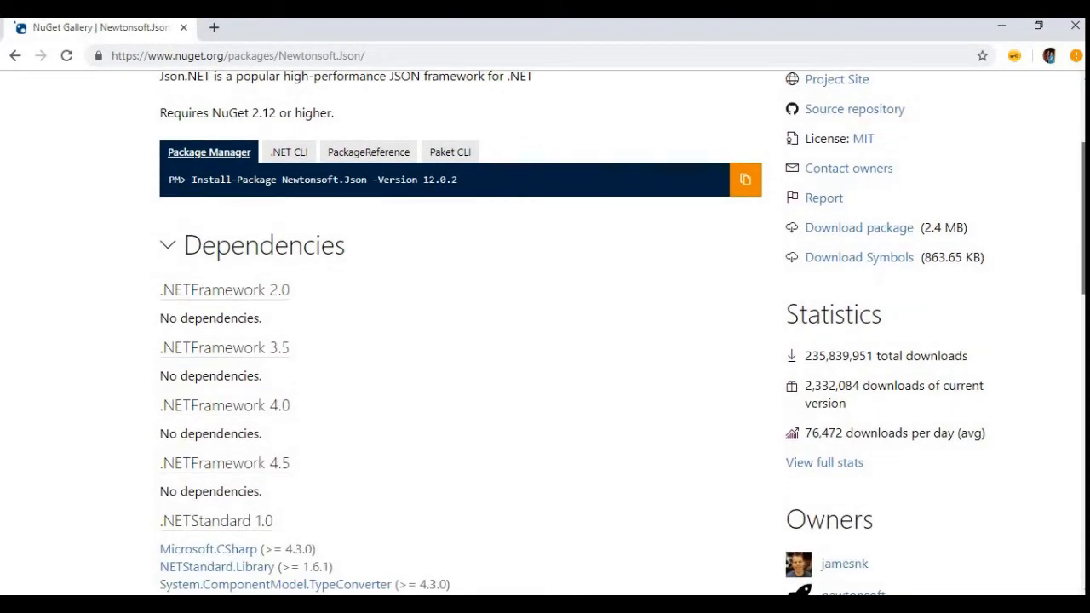
scroll(1084, 202, down, 9)
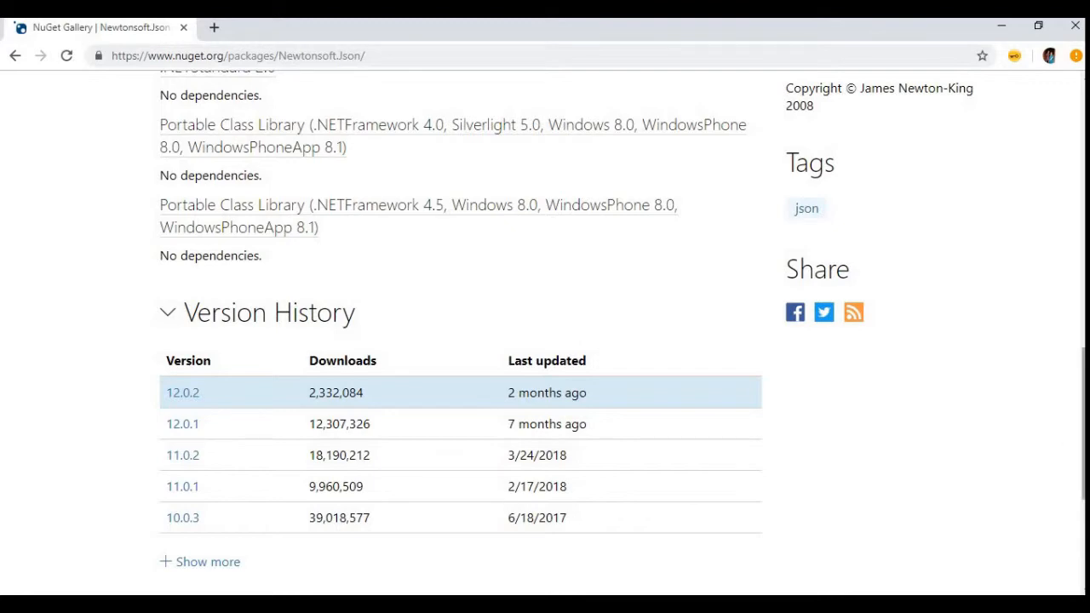
Step: View the Newtonsoft.Json 12.0.1 page from the version history and return to the 12.0.2 package page
drag(1083, 415, 1071, 173)
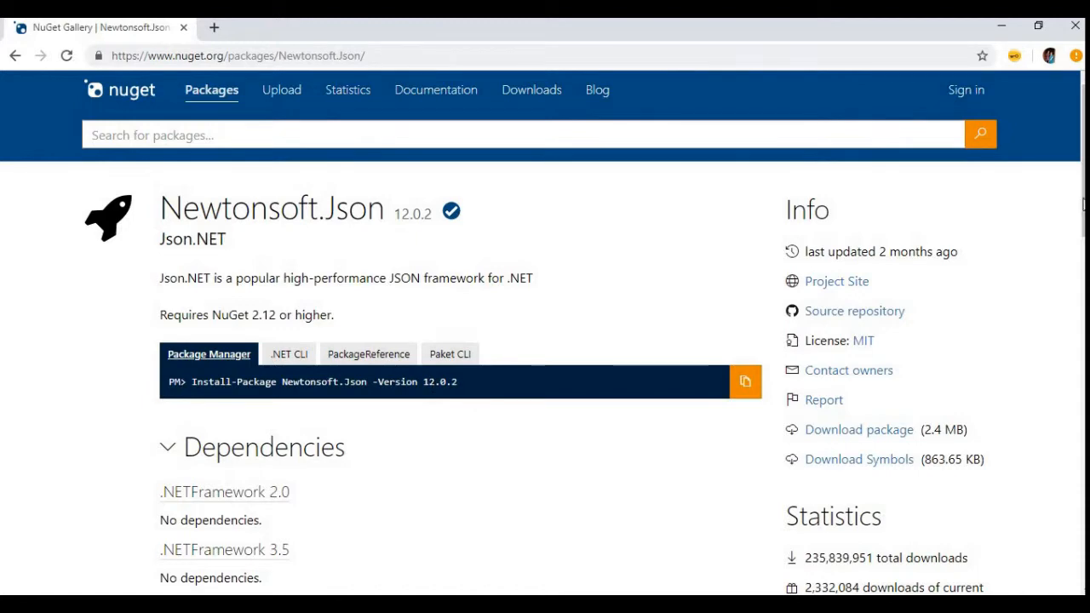
drag(1083, 204, 1083, 349)
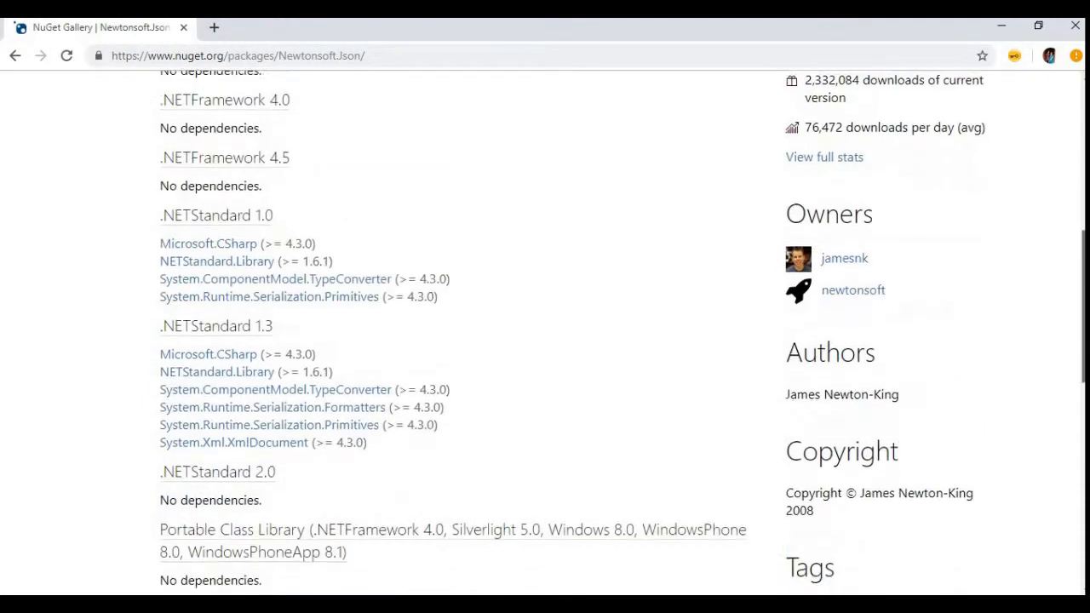
scroll(446, 482, down, 4)
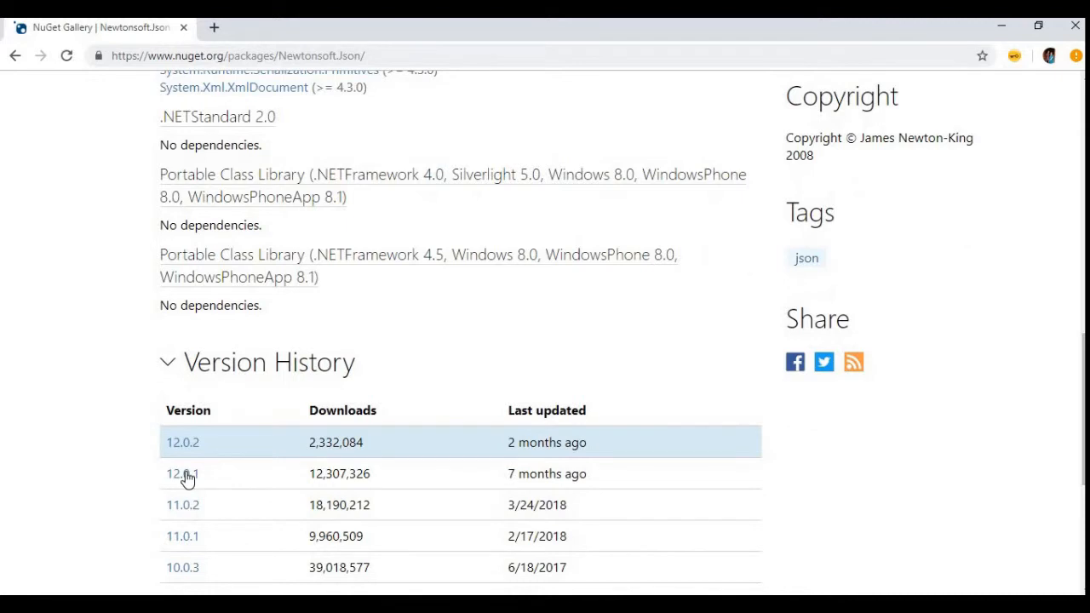
click(186, 476)
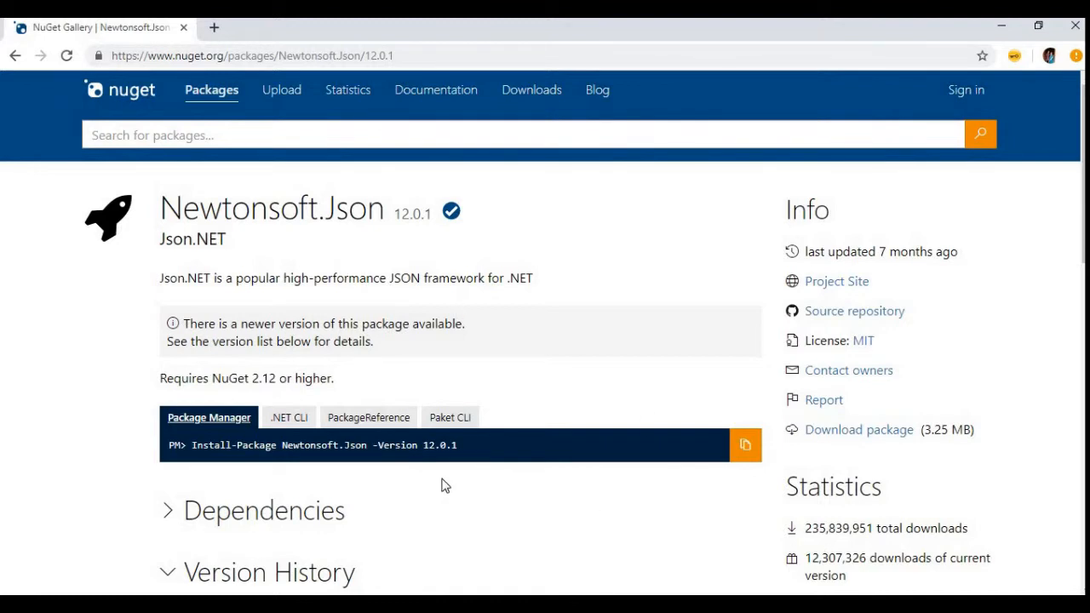
click(15, 55)
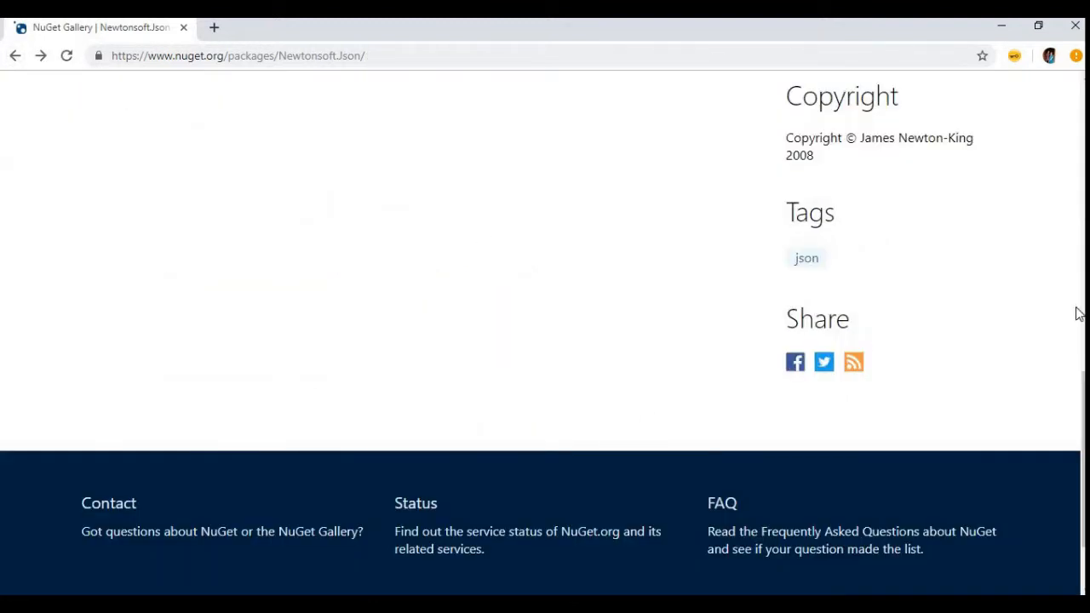
scroll(1074, 183, up, 4)
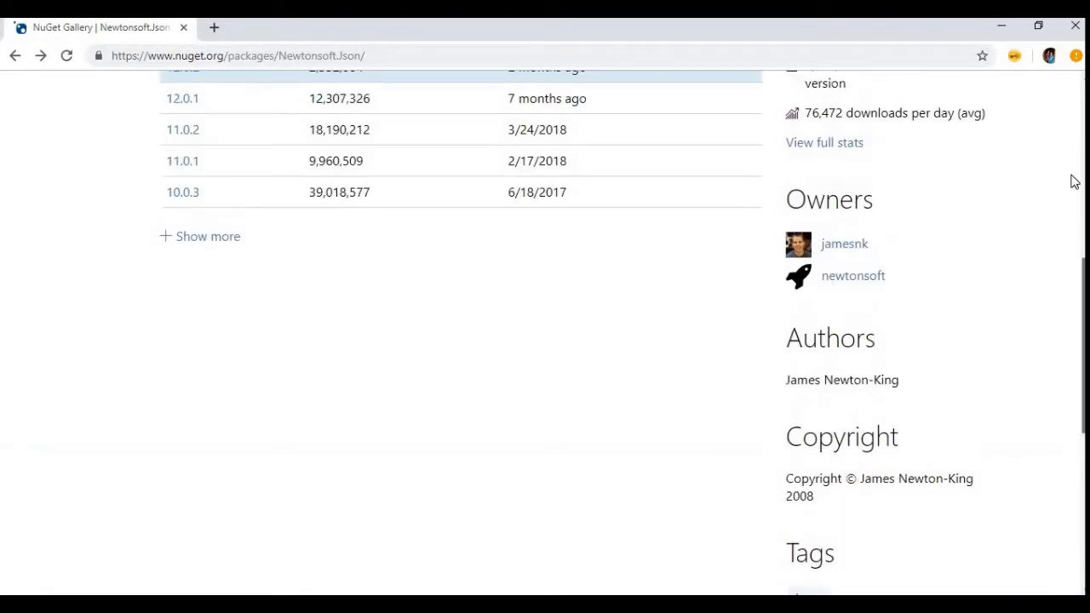
scroll(1075, 183, up, 6)
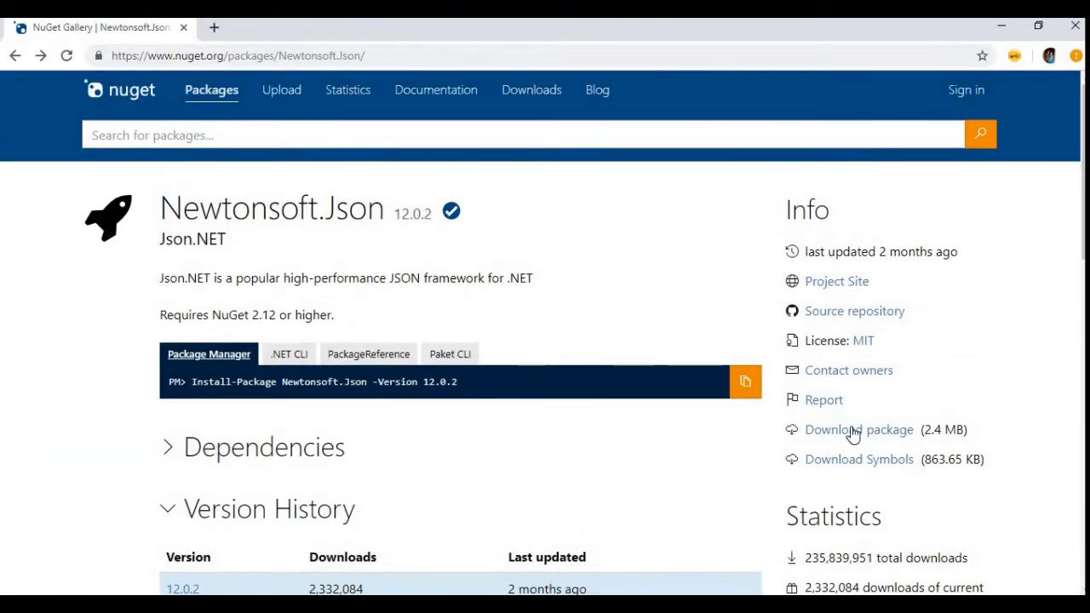
Step: Start downloading the Newtonsoft.Json 12.0.2 package and create a folder named "Offline Files" on Local Disk (E:) for it
click(853, 435)
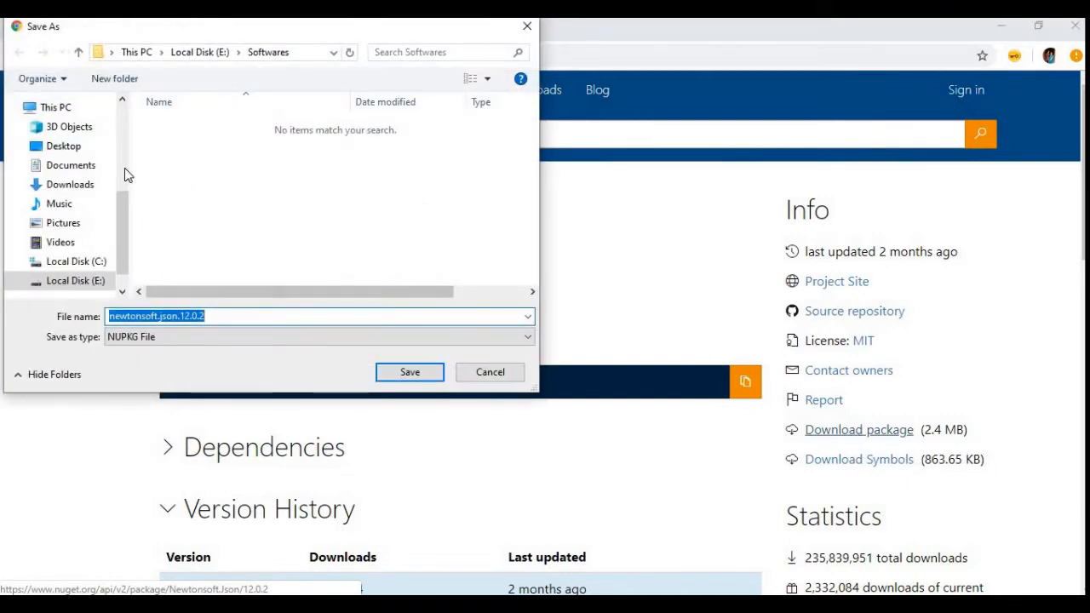
click(76, 283)
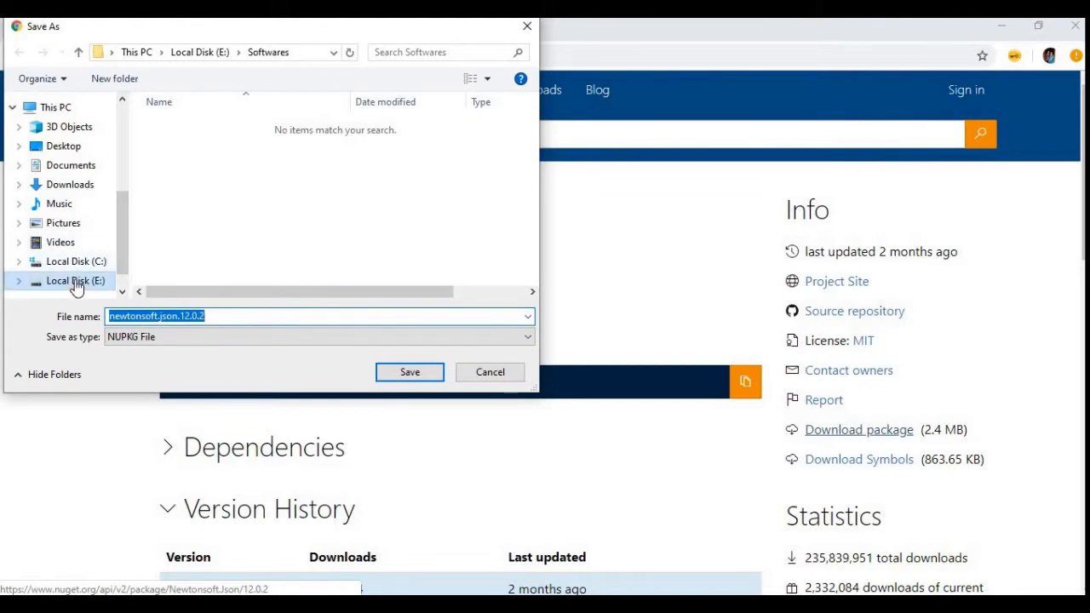
right_click(216, 255)
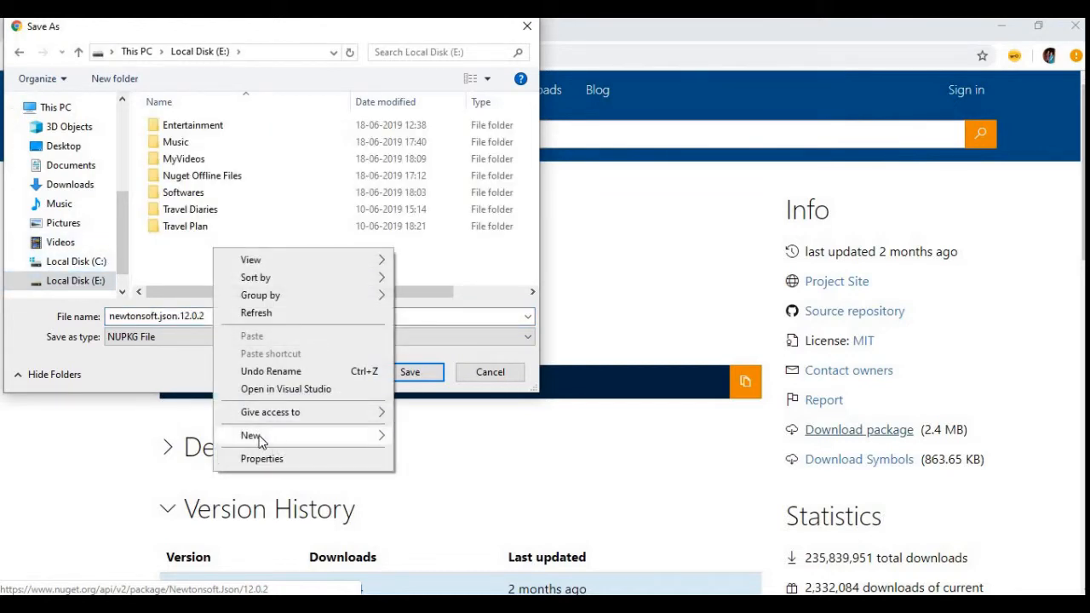
mouse_move(261, 438)
click(419, 440)
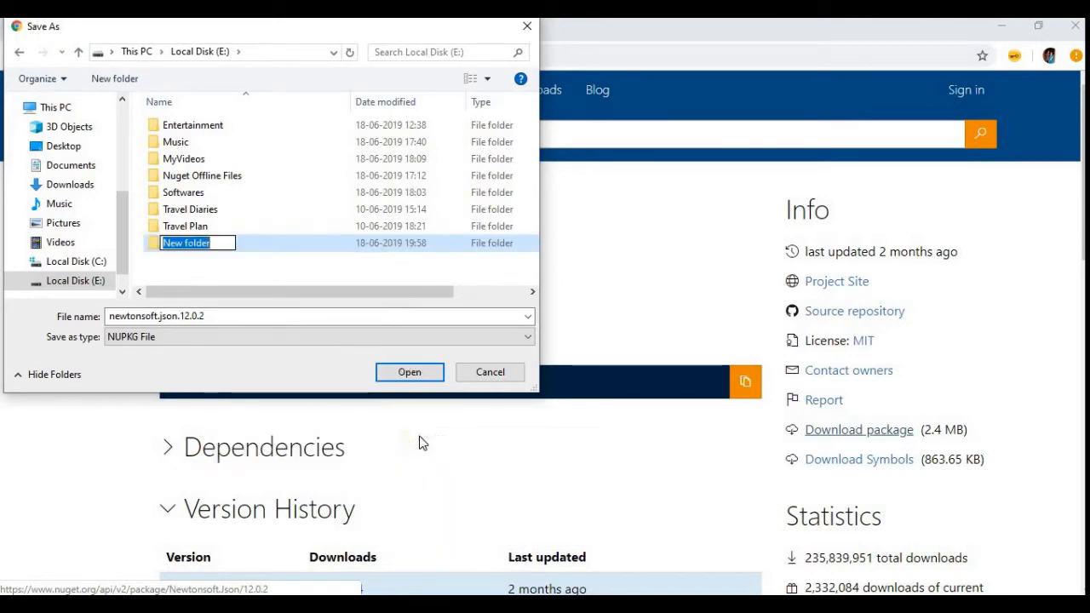
text(O)
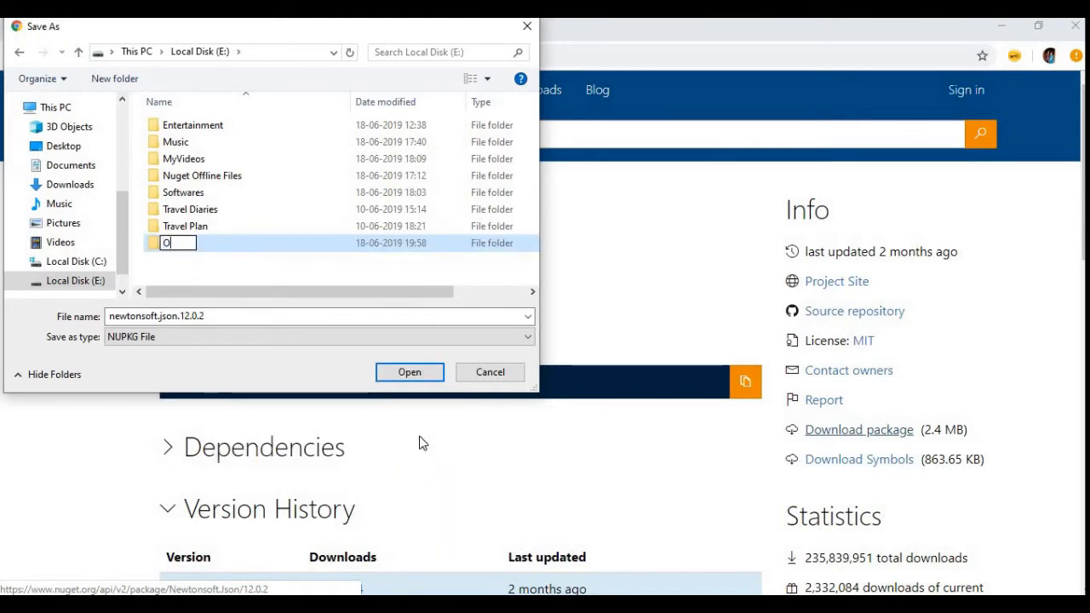
text(ffline )
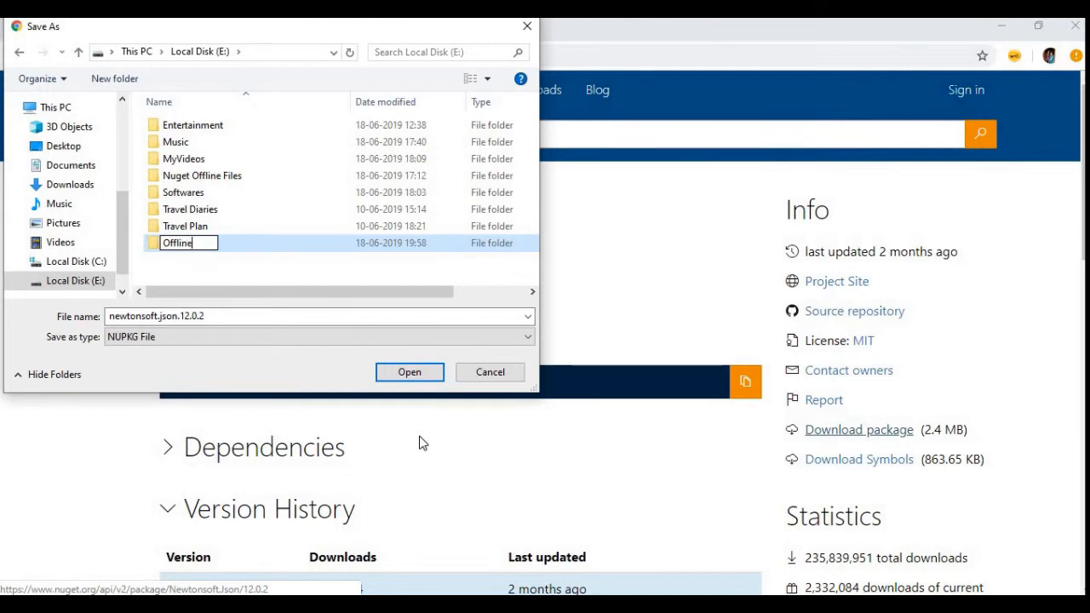
text(FF)
key(BackSpace)
text(iles)
Step: Save the package file as newtonsoft.json.12.0.2 inside the Offline Files folder
click(412, 380)
click(411, 375)
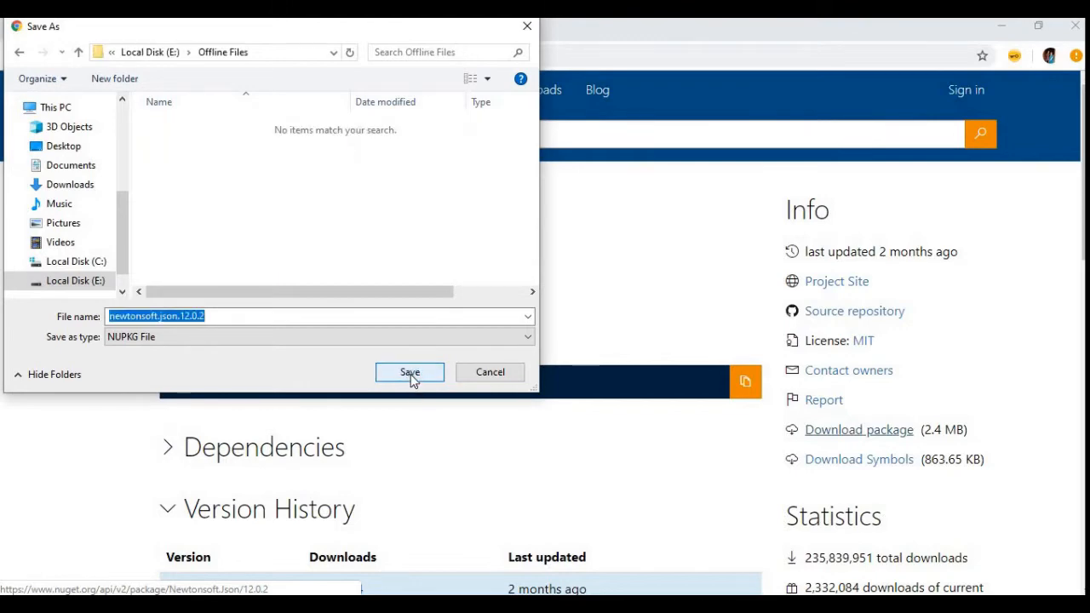
click(411, 373)
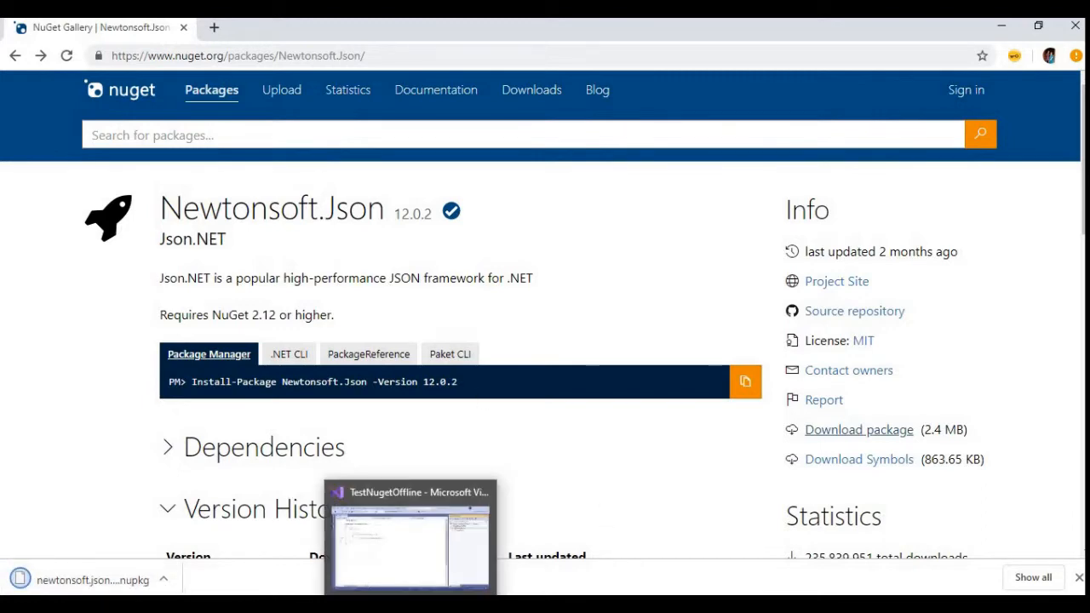
Step: Switch to Visual Studio and open the Package Sources page of the NuGet Package Manager settings
click(410, 606)
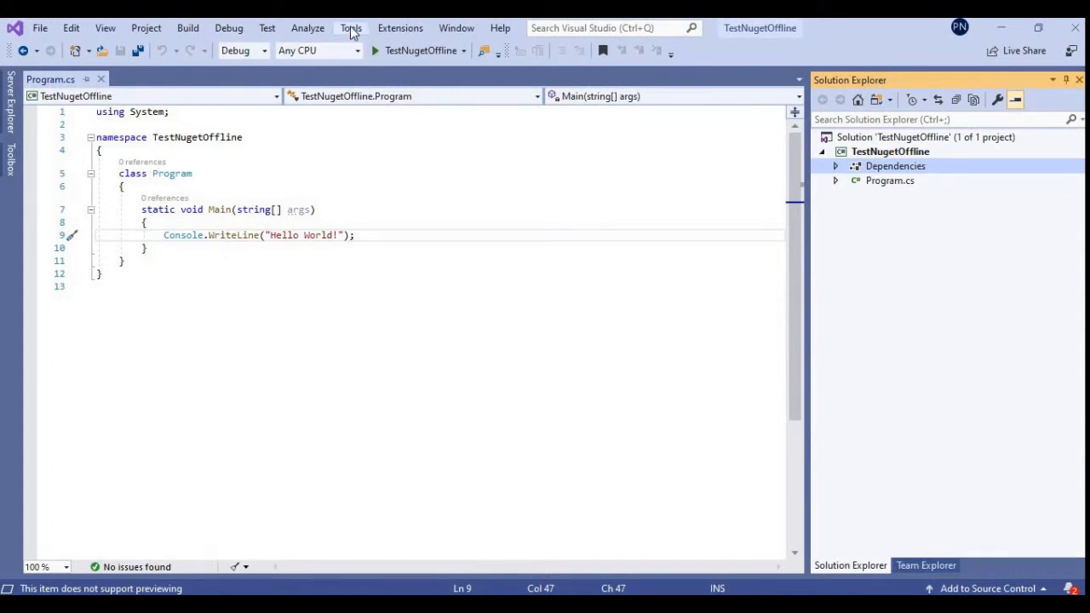
click(351, 29)
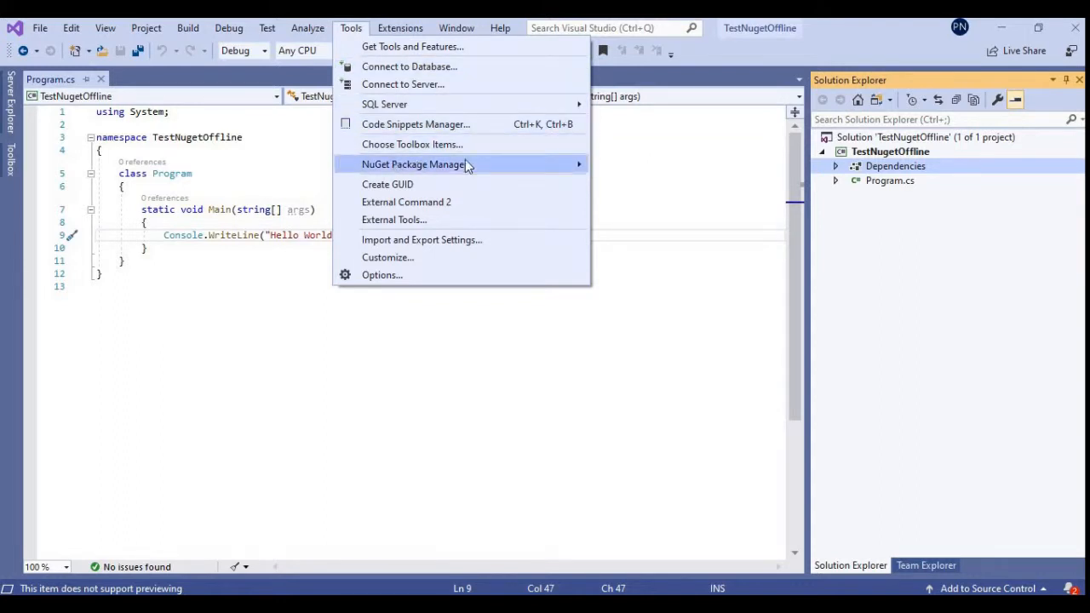
mouse_move(487, 161)
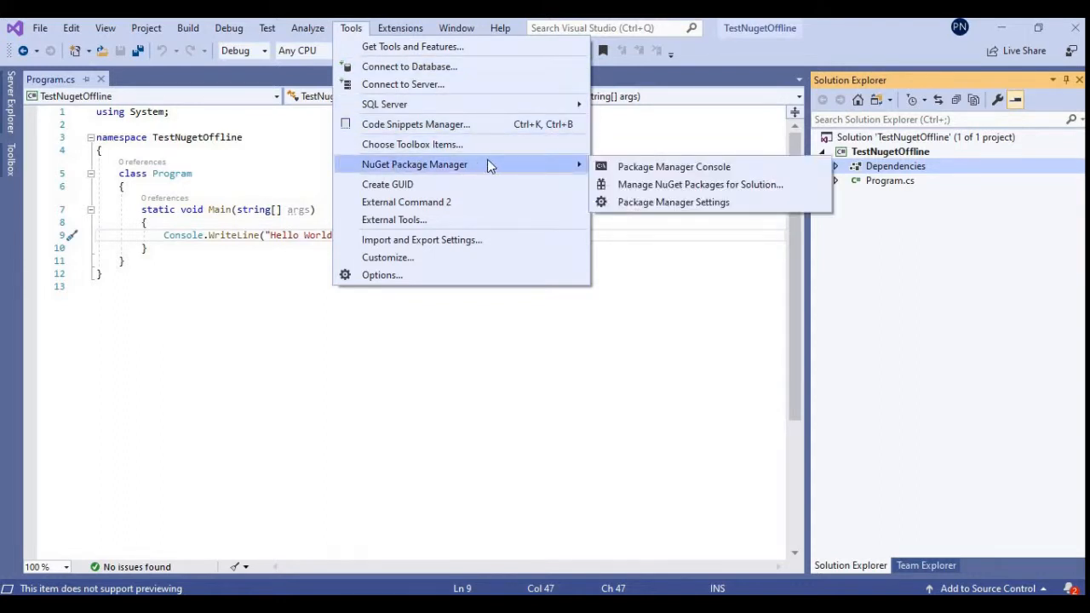
click(632, 203)
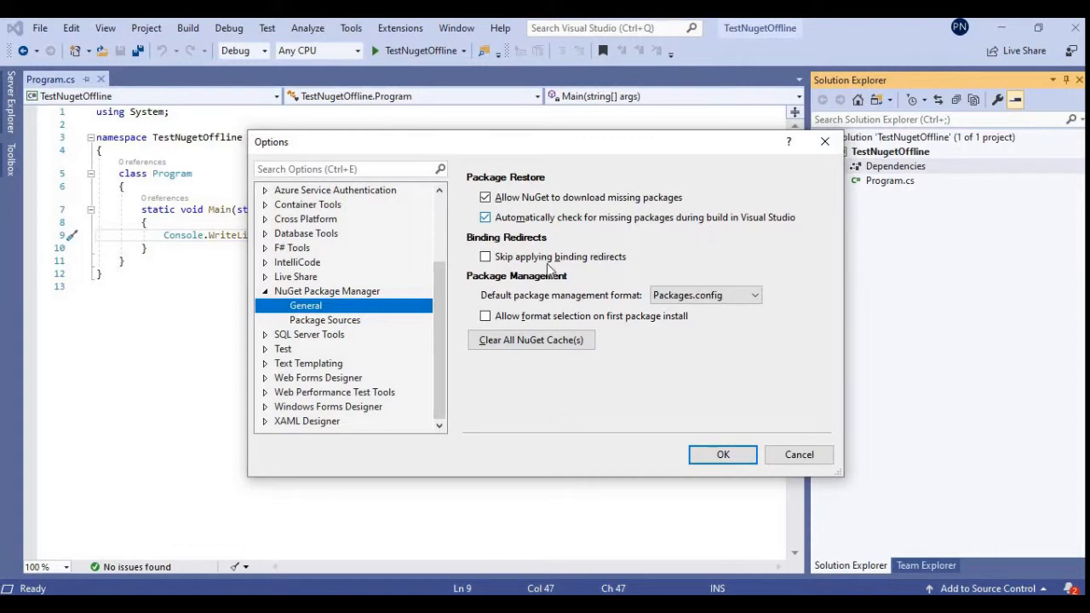
click(317, 324)
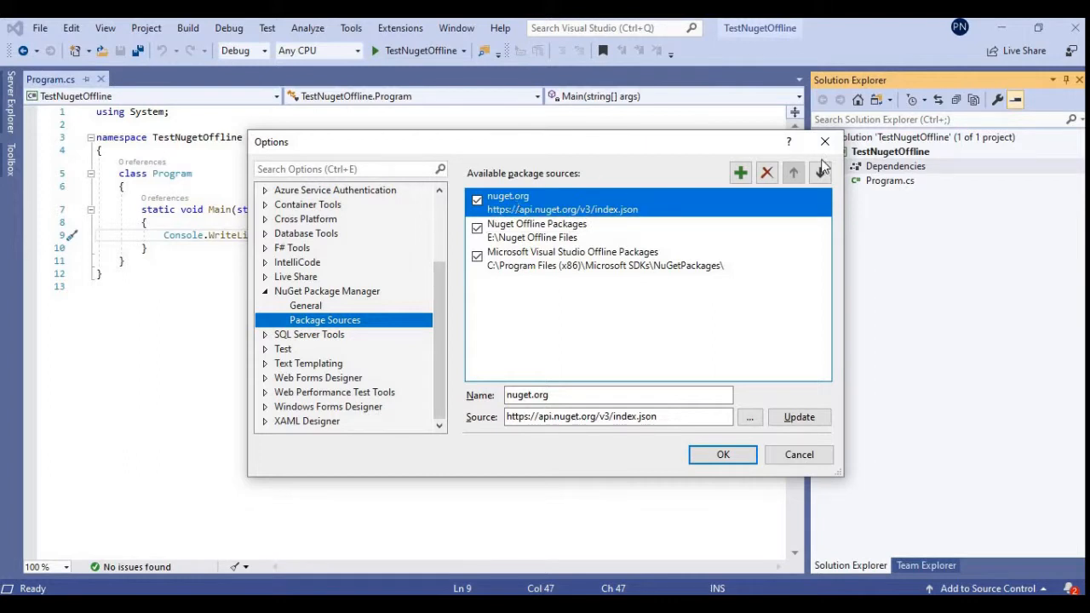
Step: Add a new NuGet package source and enter "Offline Packages" as its name
click(740, 174)
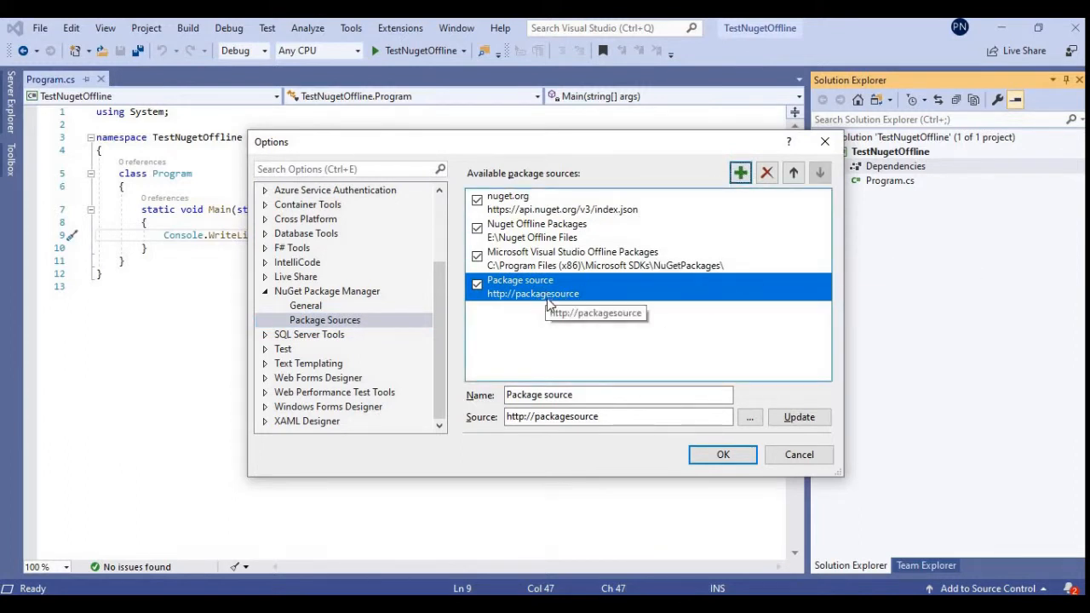
click(588, 393)
double_click(588, 393)
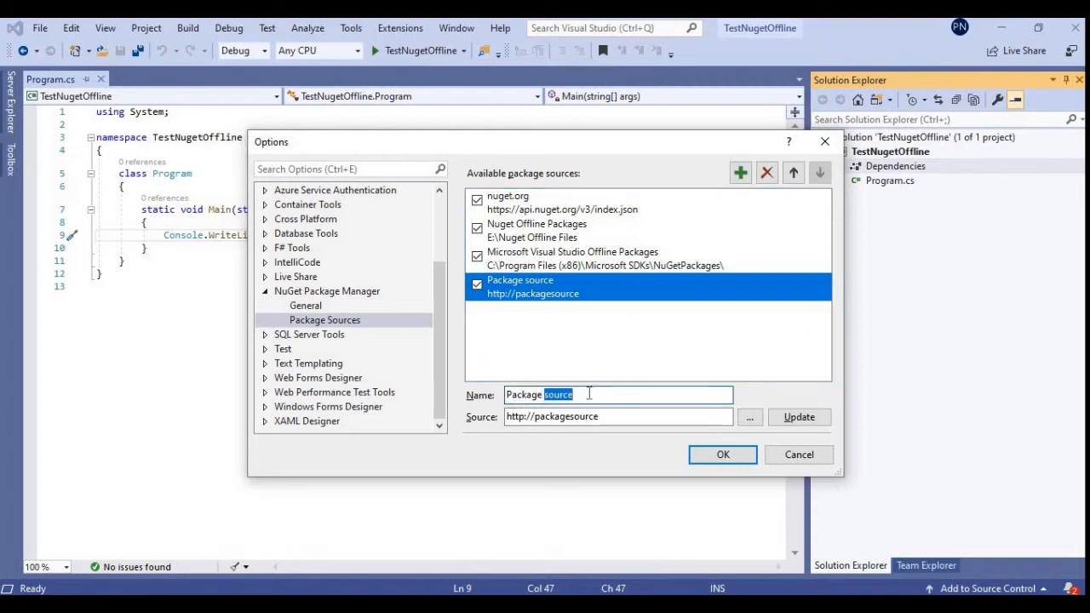
click(588, 393)
double_click(589, 393)
click(589, 393)
key(BackSpace)
key(BackSpace)
key(BackSpace)
key(BackSpace)
key(BackSpace)
key(BackSpace)
key(BackSpace)
key(BackSpace)
key(BackSpace)
key(BackSpace)
key(BackSpace)
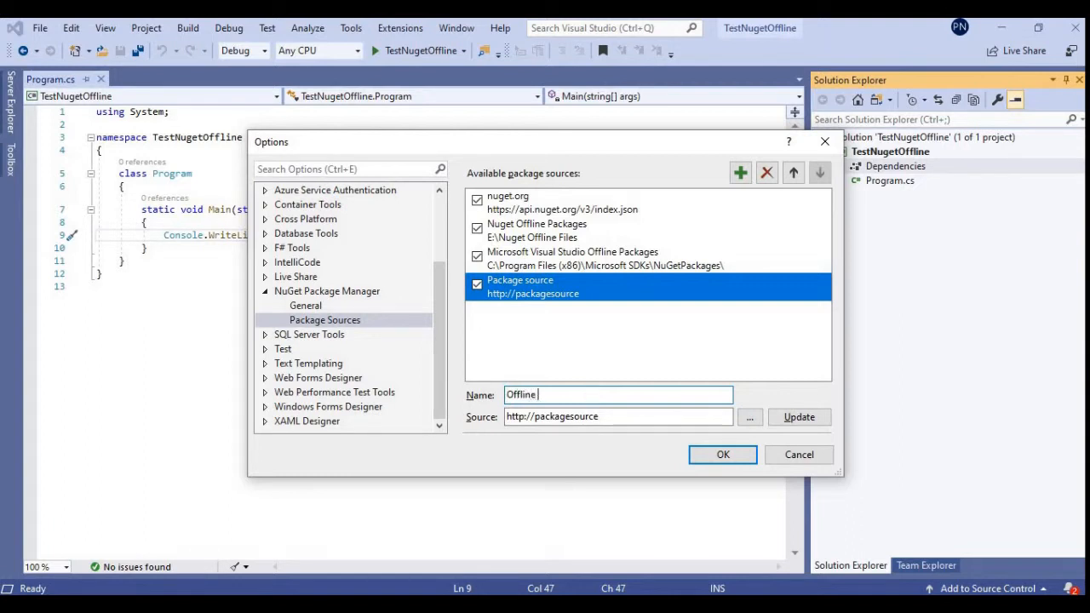
text(Offline Packages)
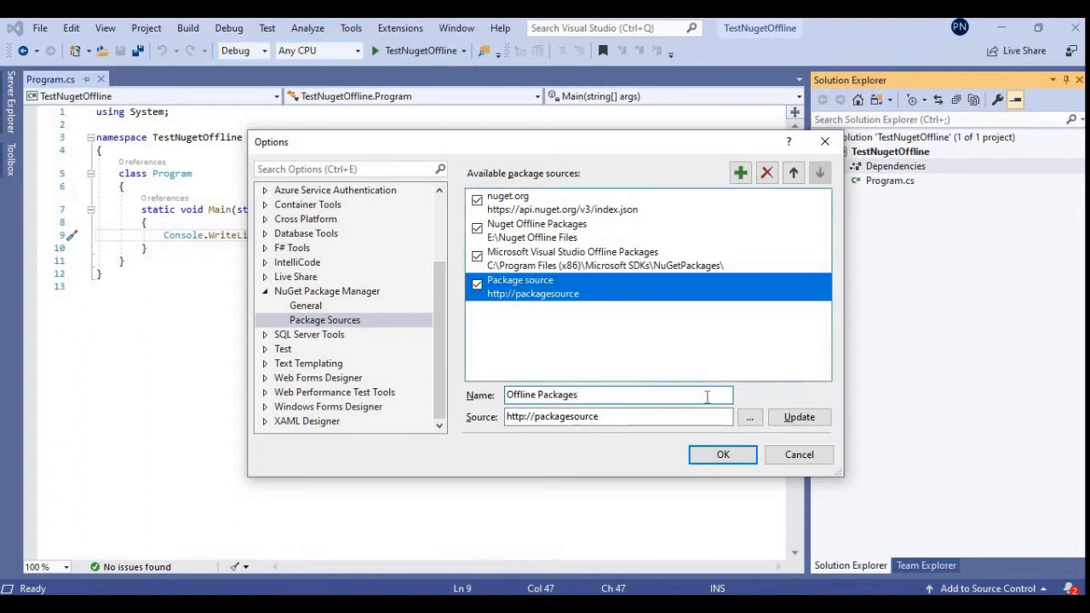
Step: Set the new package source's location to E:\Offline Files, update its entry and accept the options
click(749, 419)
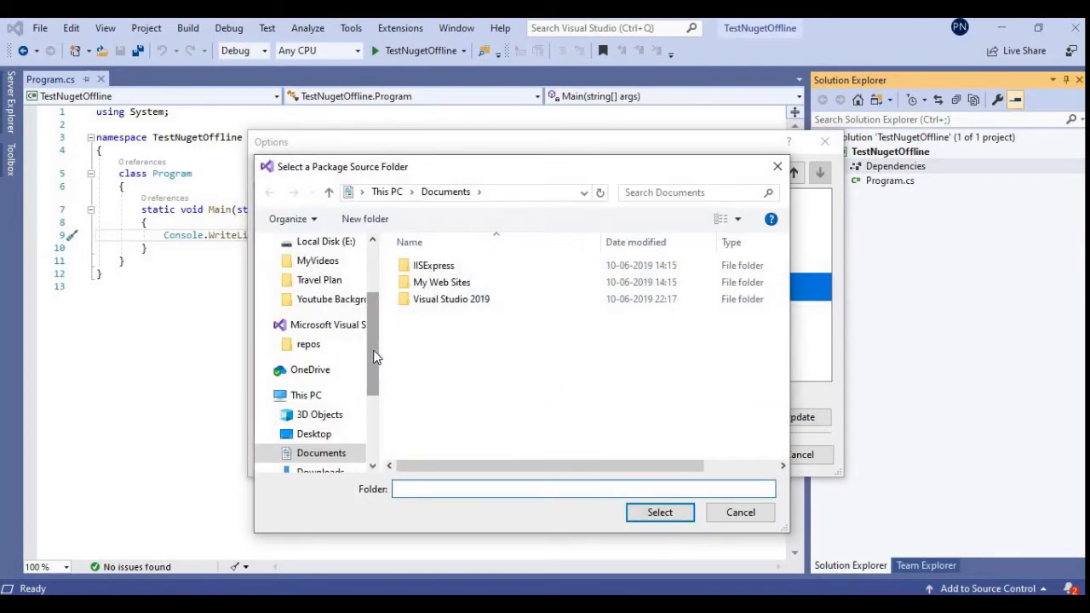
scroll(377, 381, down, 3)
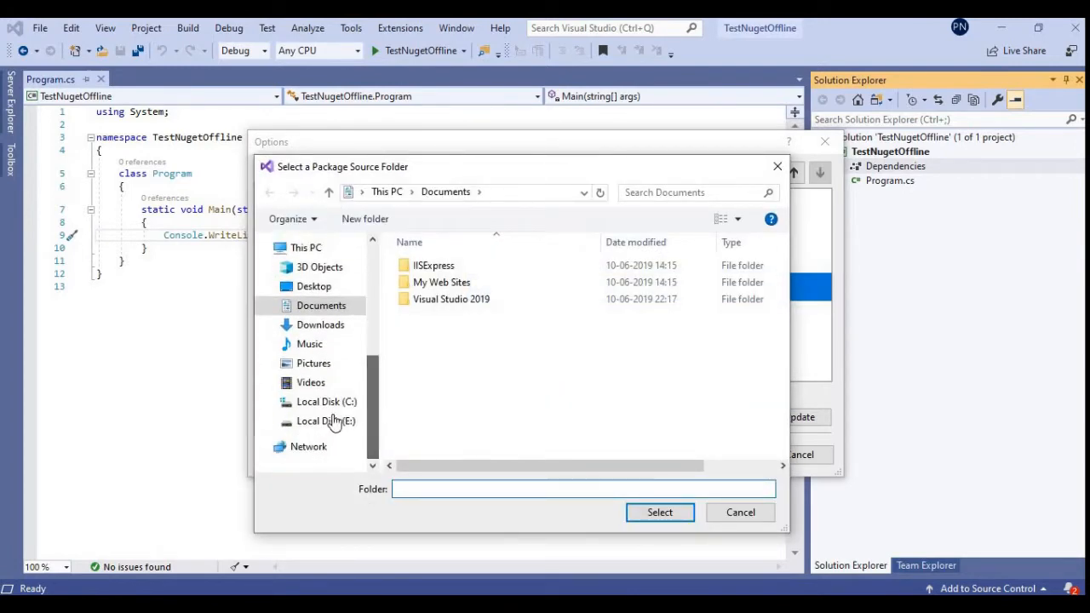
click(333, 421)
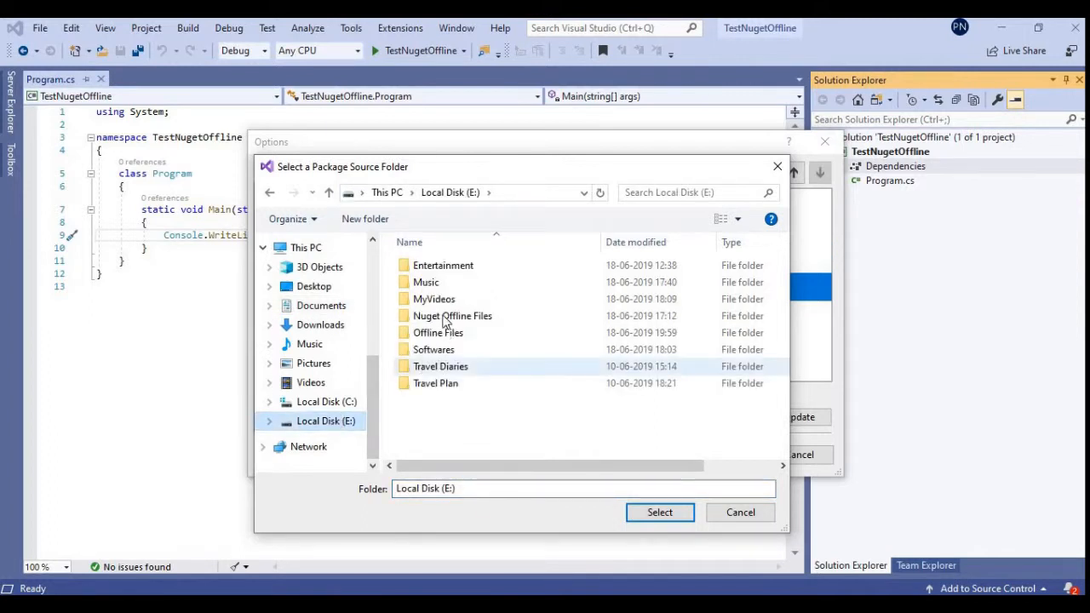
double_click(438, 333)
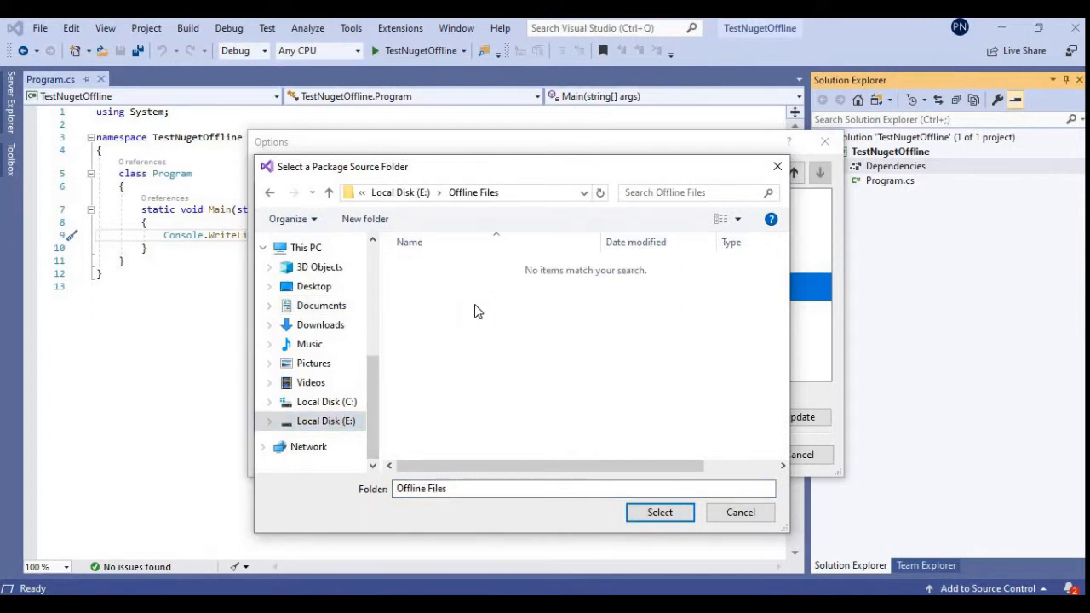
click(657, 514)
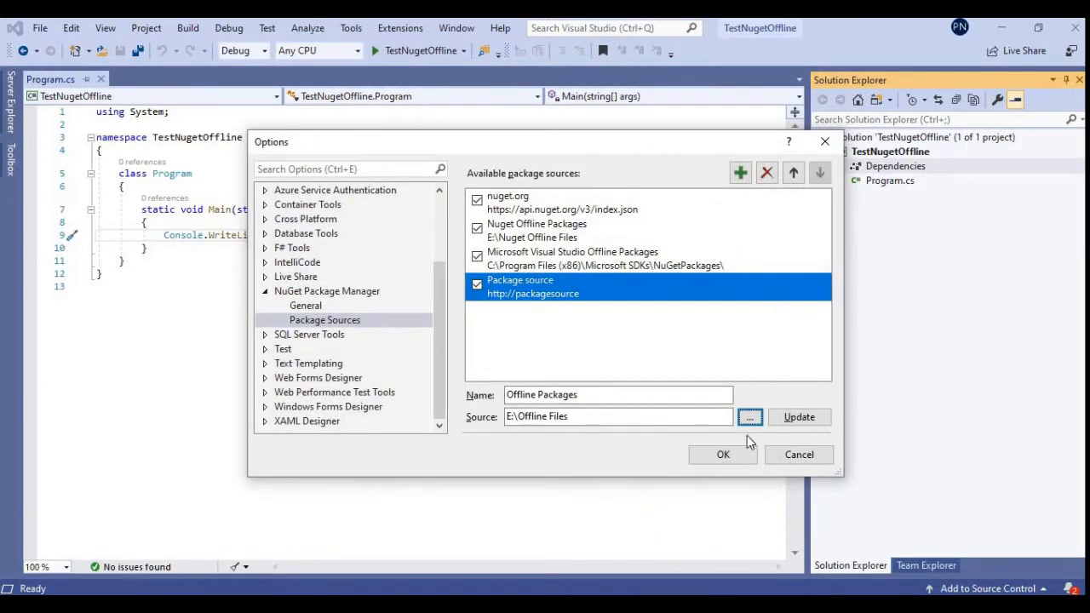
click(799, 418)
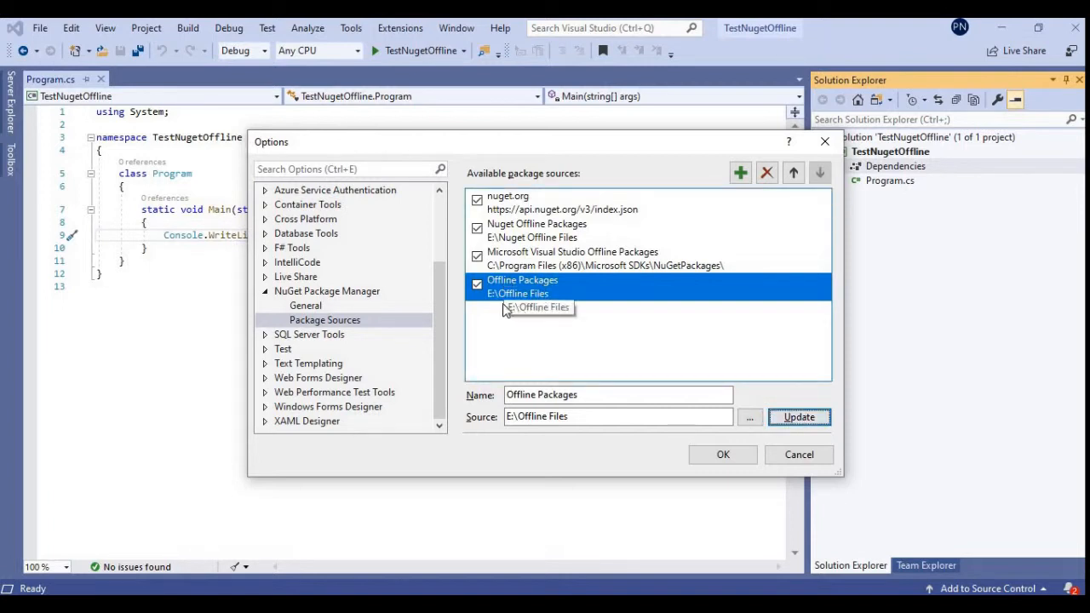
click(723, 454)
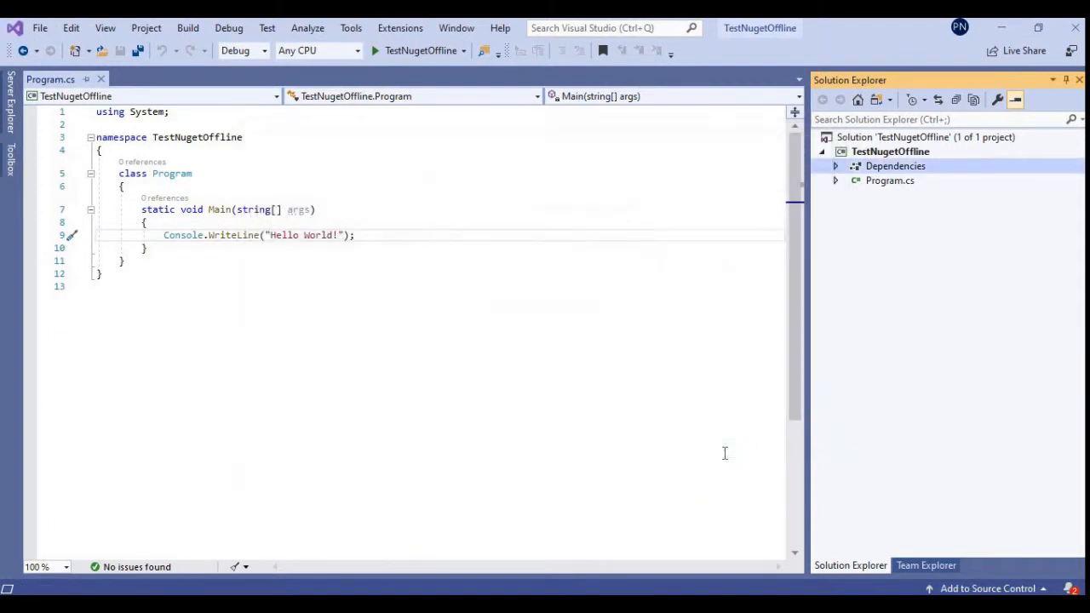
Step: Open the NuGet Package Manager for the project's Dependencies and set its package source to Offline Packages
right_click(881, 170)
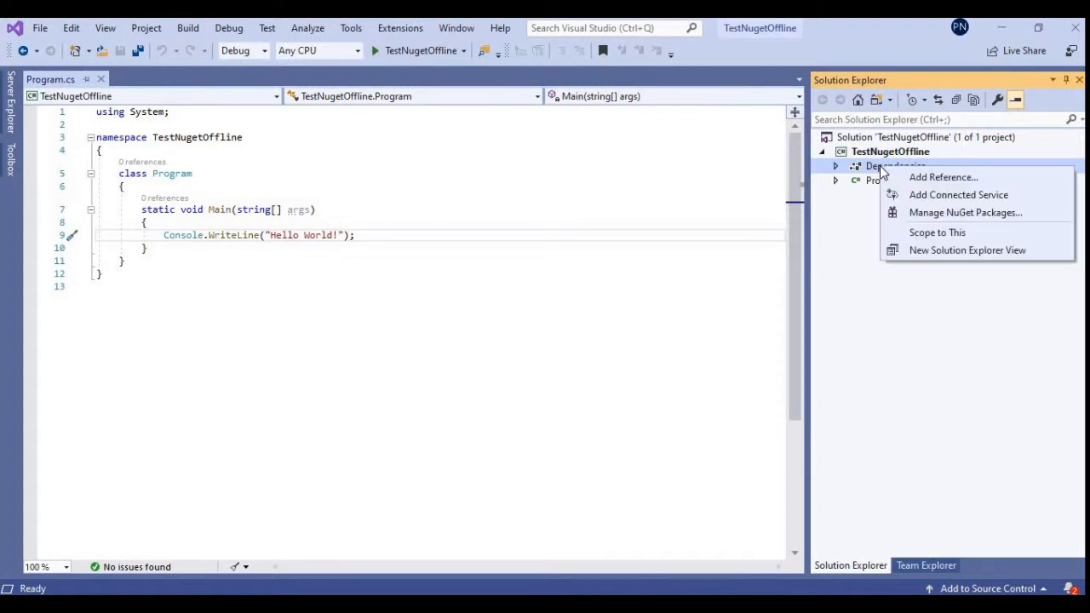
click(919, 212)
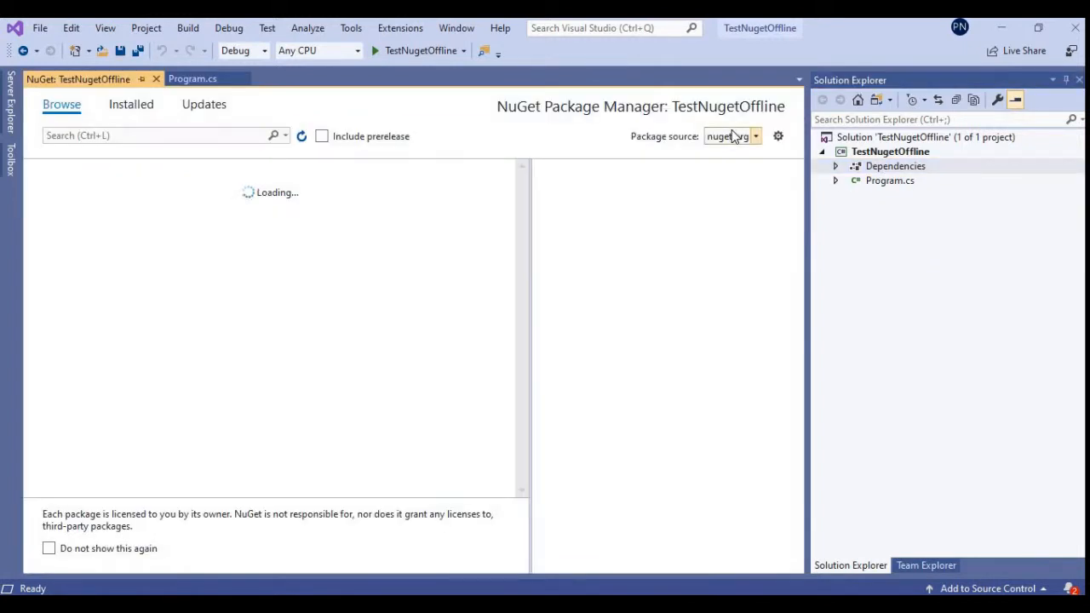
click(732, 138)
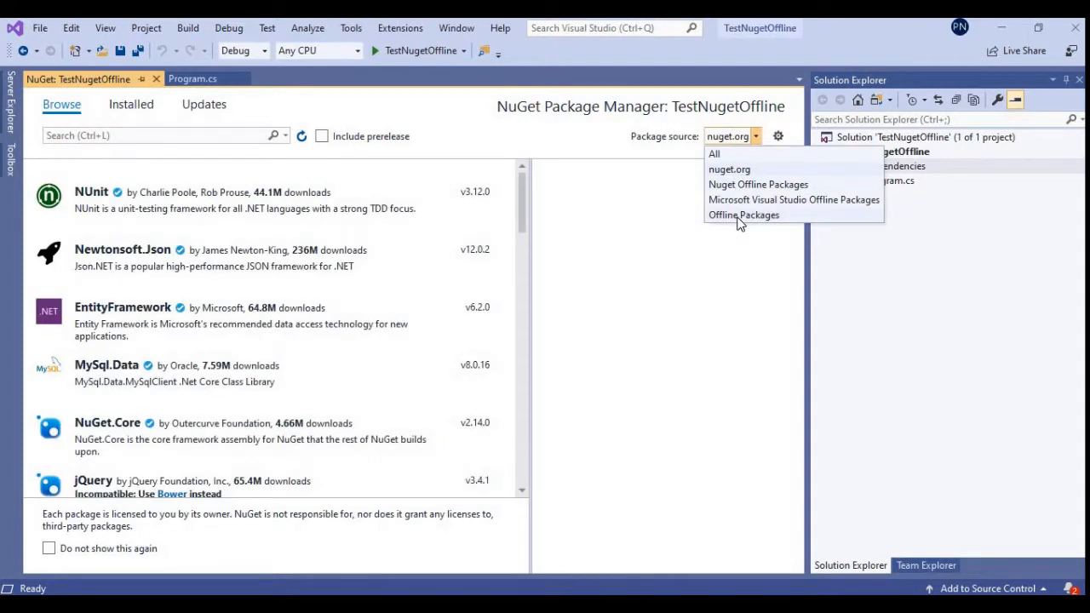
click(741, 217)
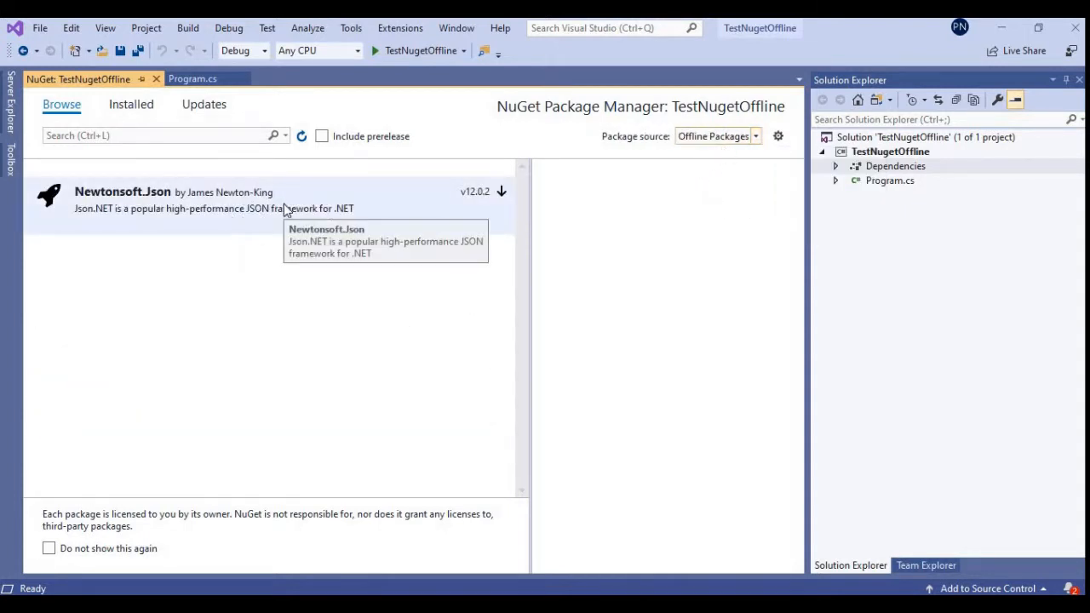
Step: Install the latest stable version 12.0.2 of Newtonsoft.Json from the offline source and accept the previewed changes
click(236, 214)
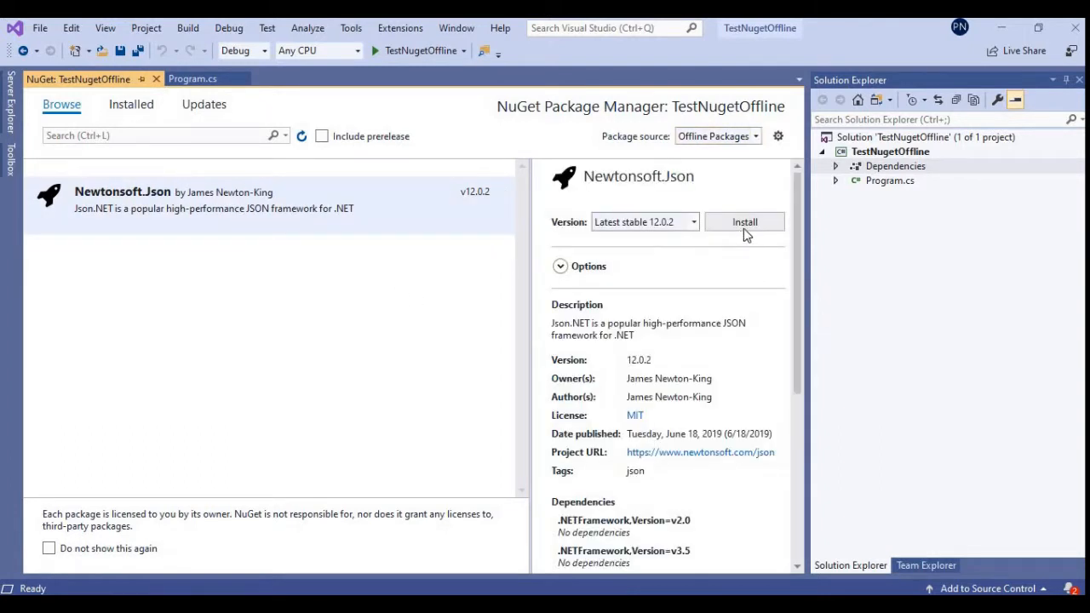
click(692, 221)
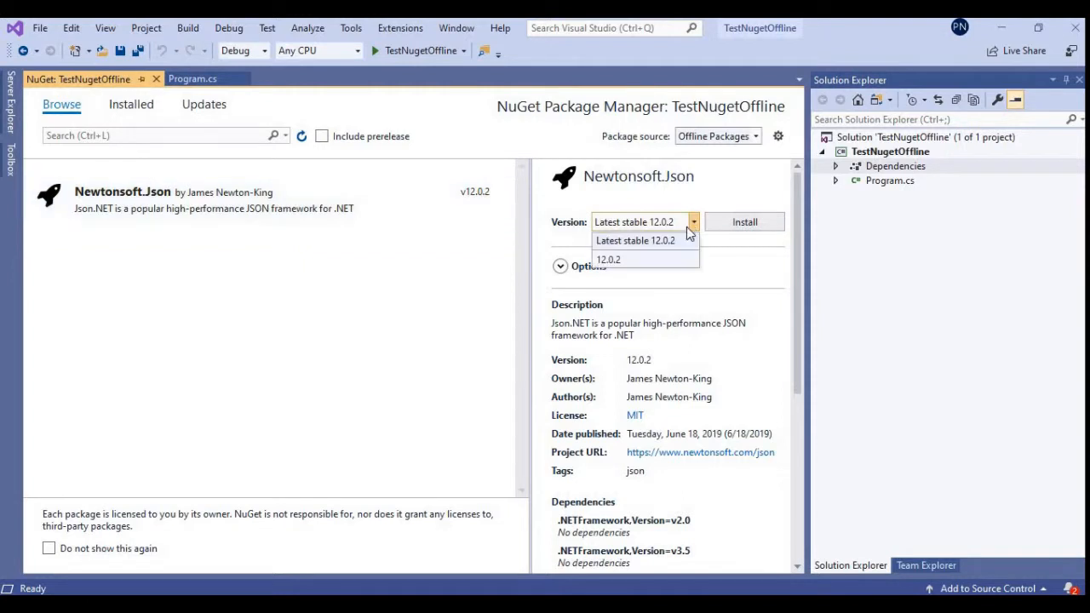
click(692, 222)
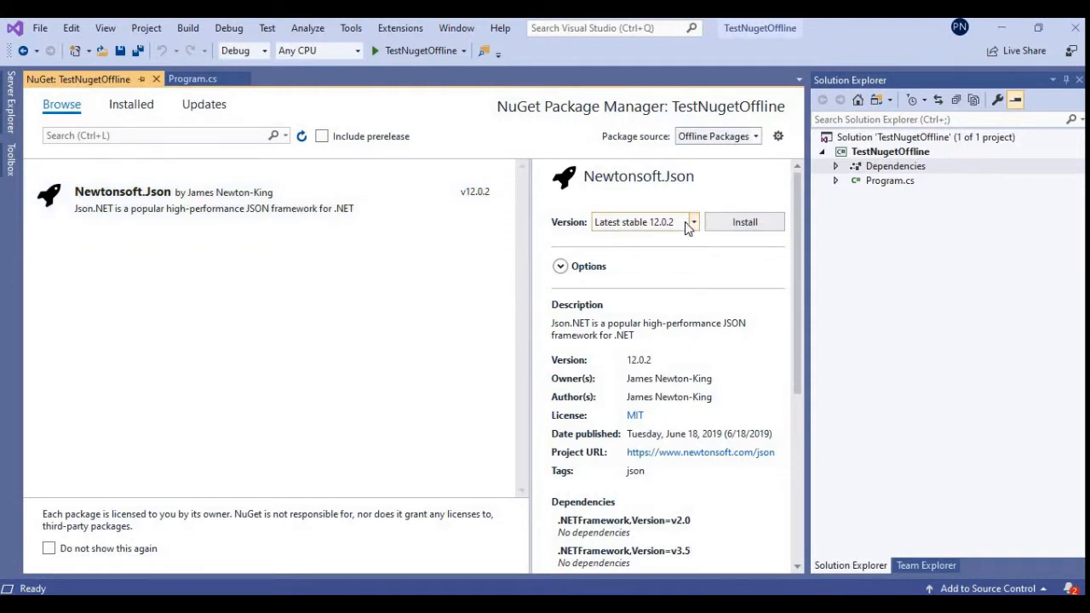
click(691, 222)
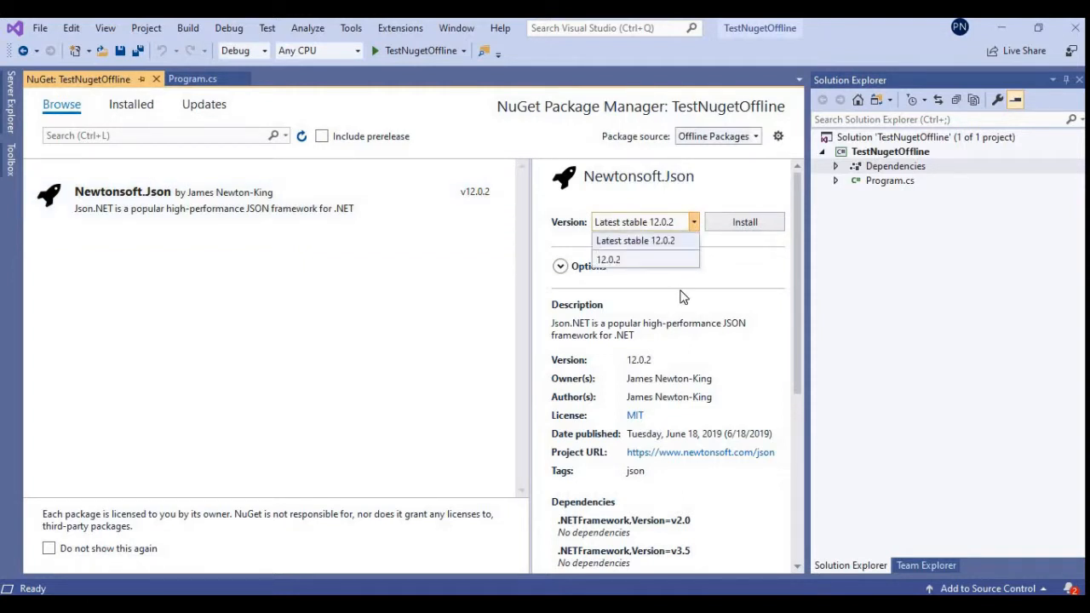
click(680, 291)
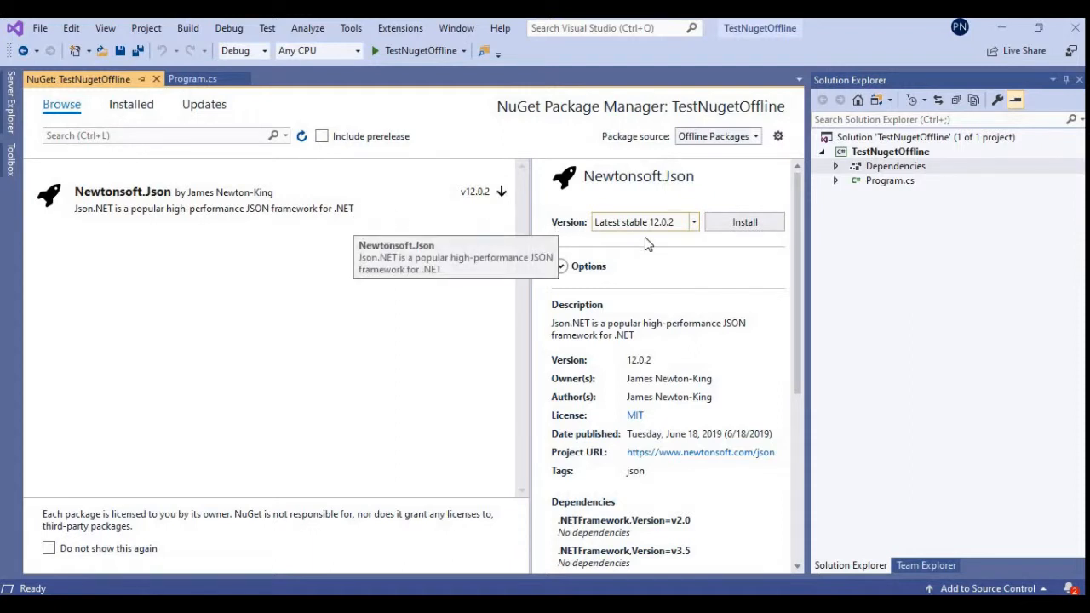
click(740, 226)
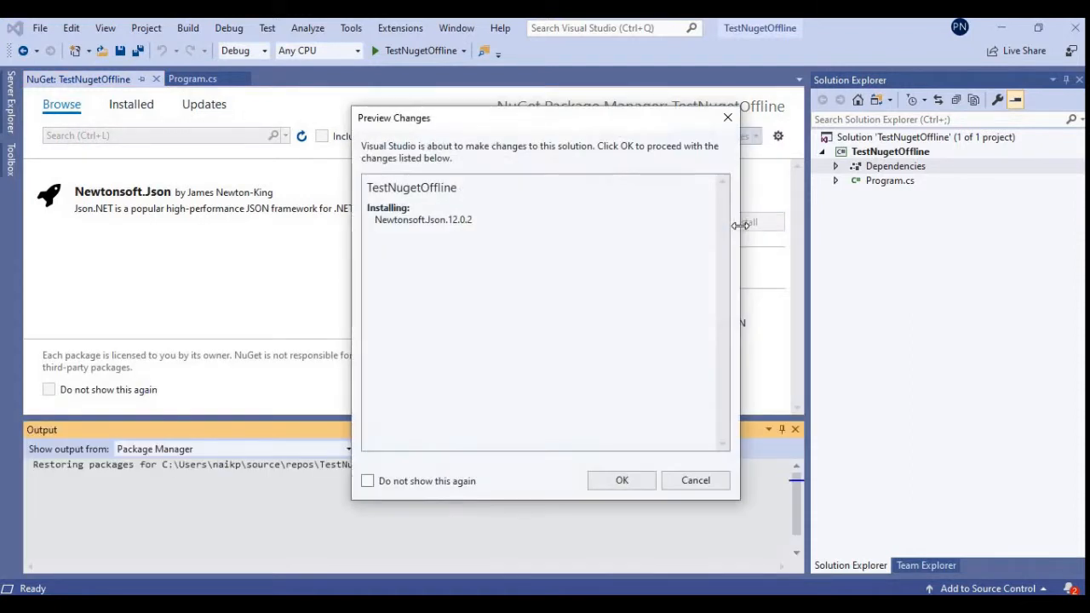
click(621, 478)
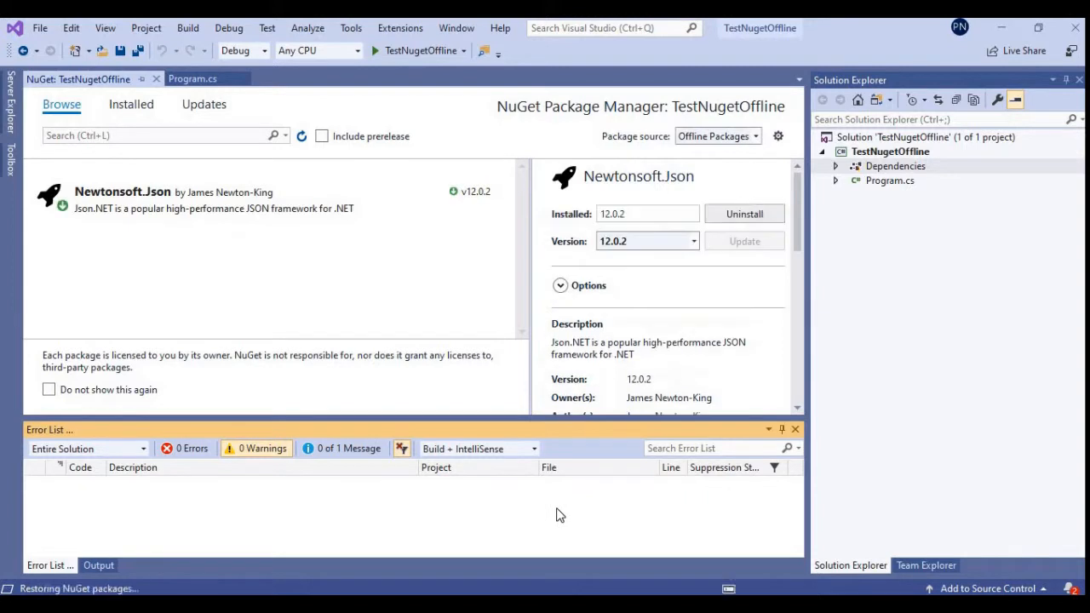
Step: Close the Error List and expand the project's NuGet dependencies to check the Newtonsoft.Json entry
click(795, 430)
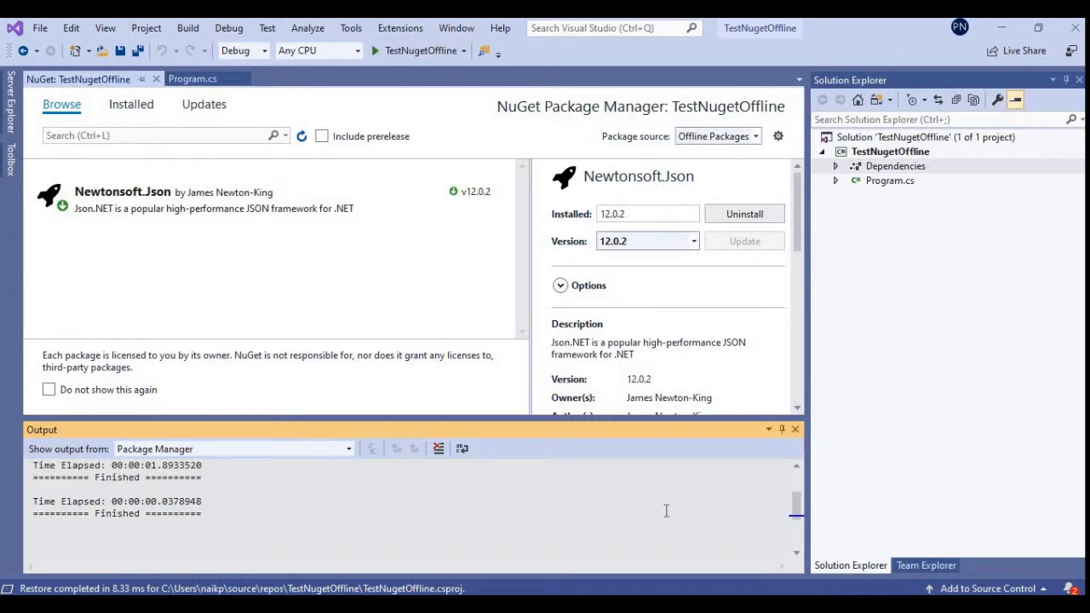
scroll(797, 553, down, 2)
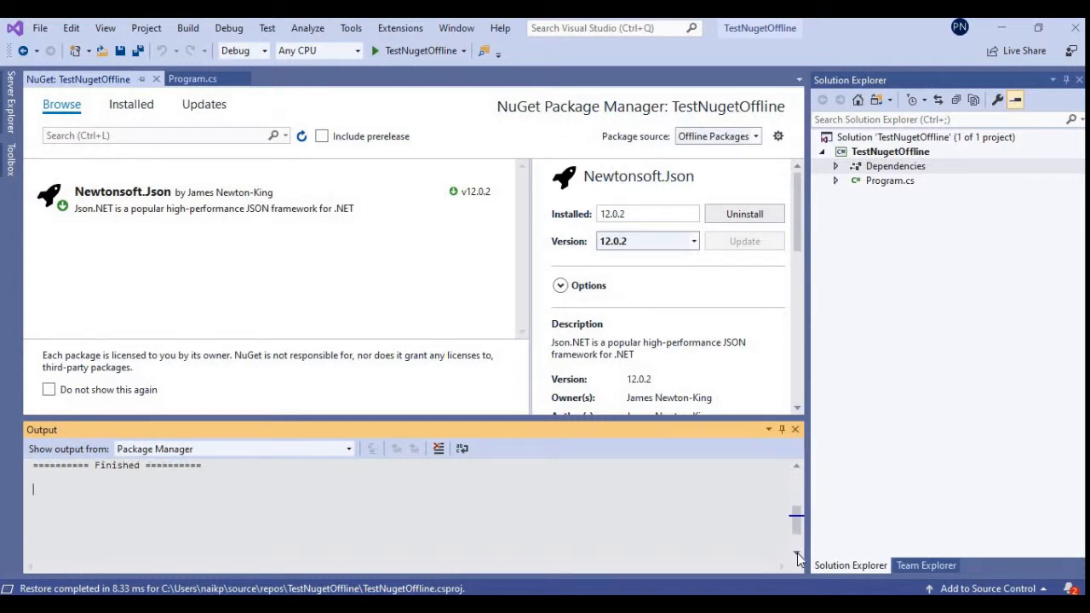
click(837, 167)
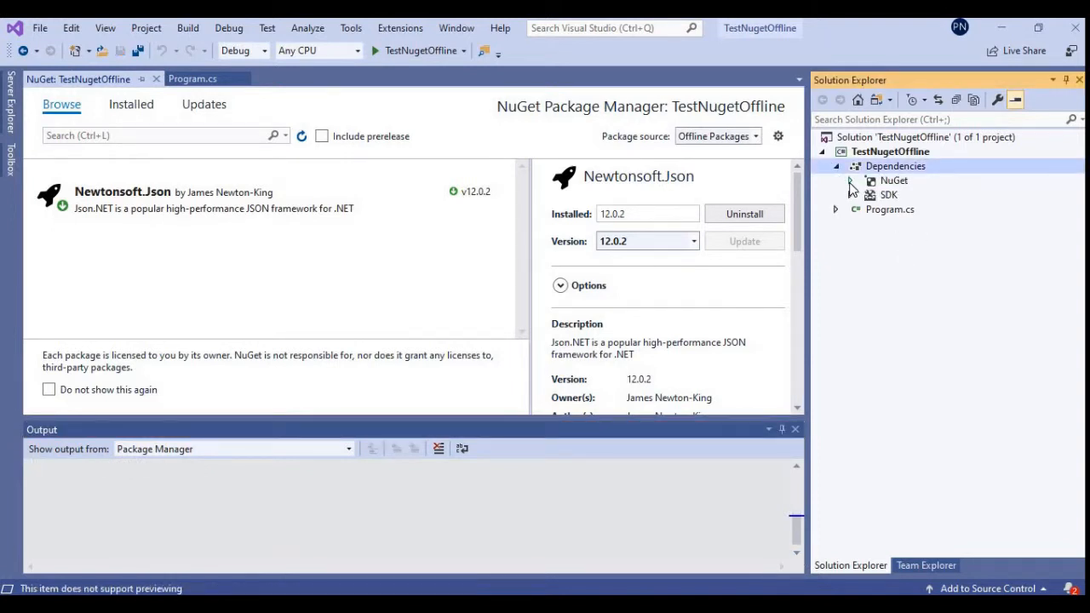
click(849, 182)
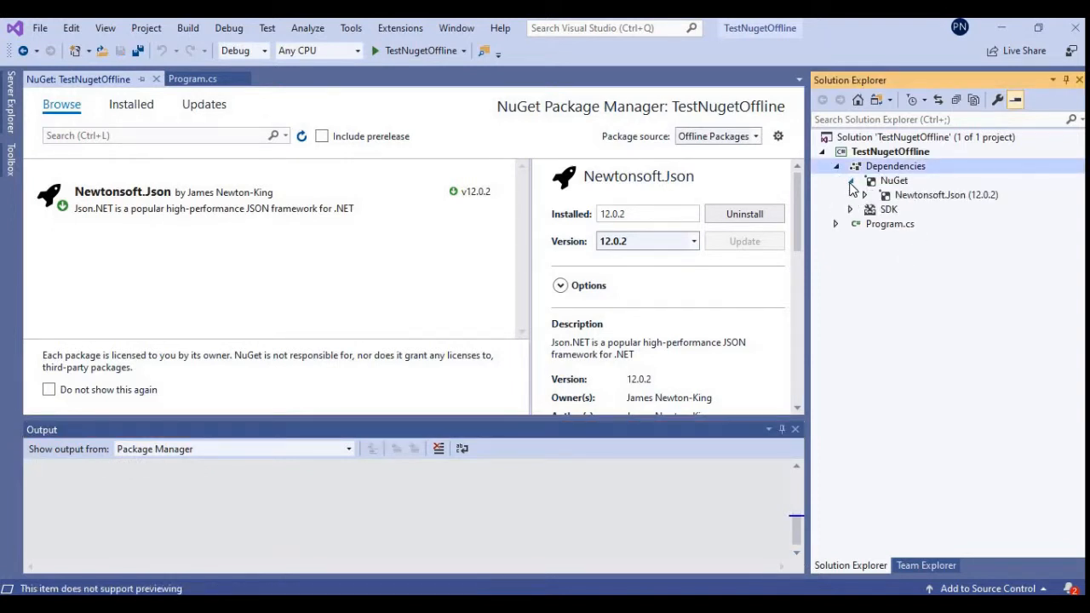
click(916, 197)
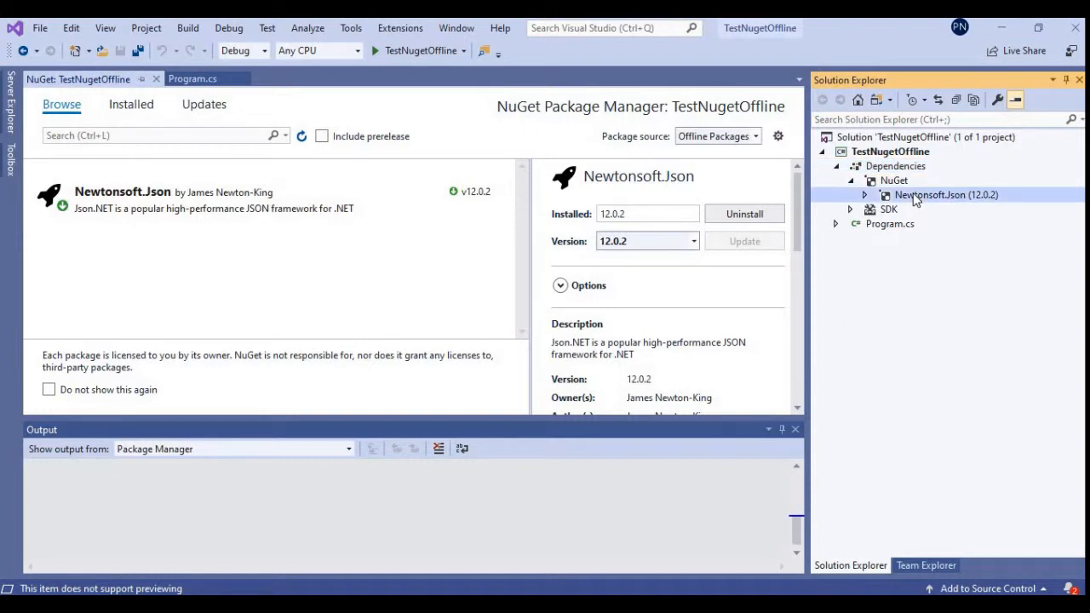
Step: Open Program.cs with the cursor at the end of the using System line, and minimize the browser window showing the package page
click(194, 82)
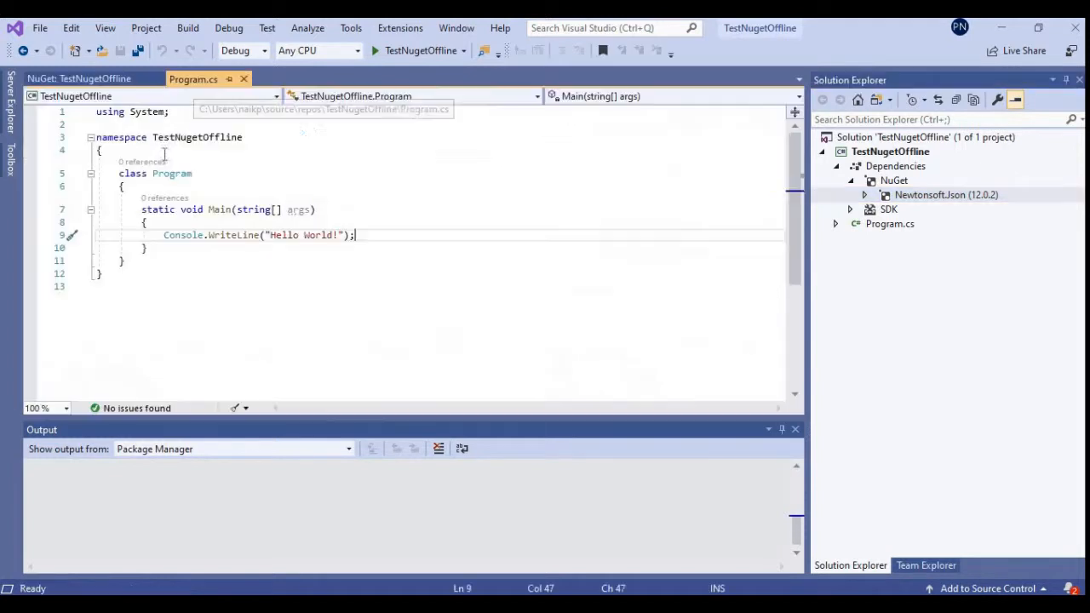
click(177, 113)
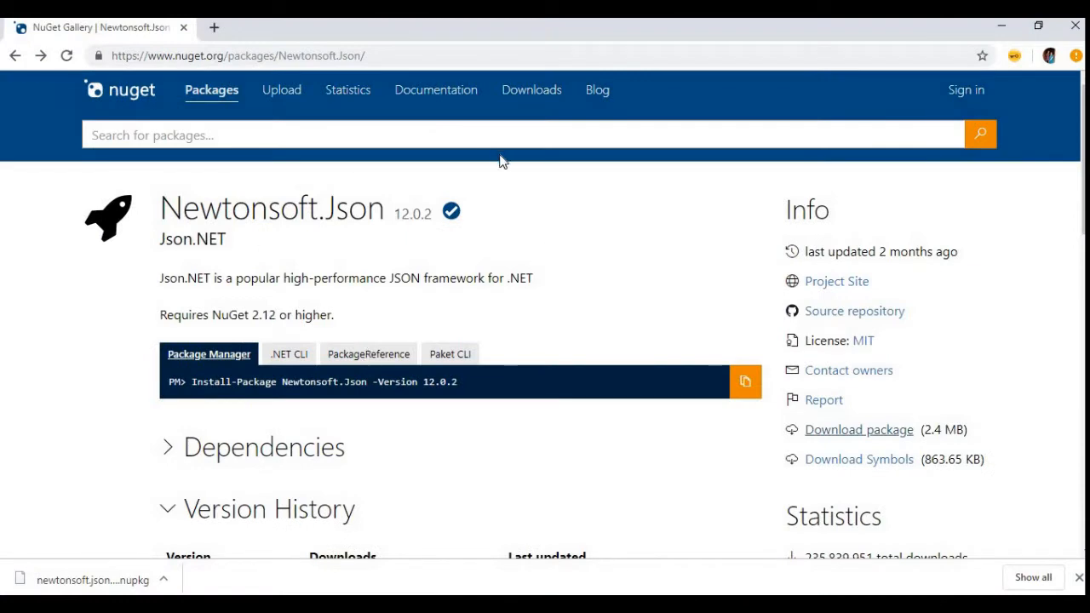
click(1006, 30)
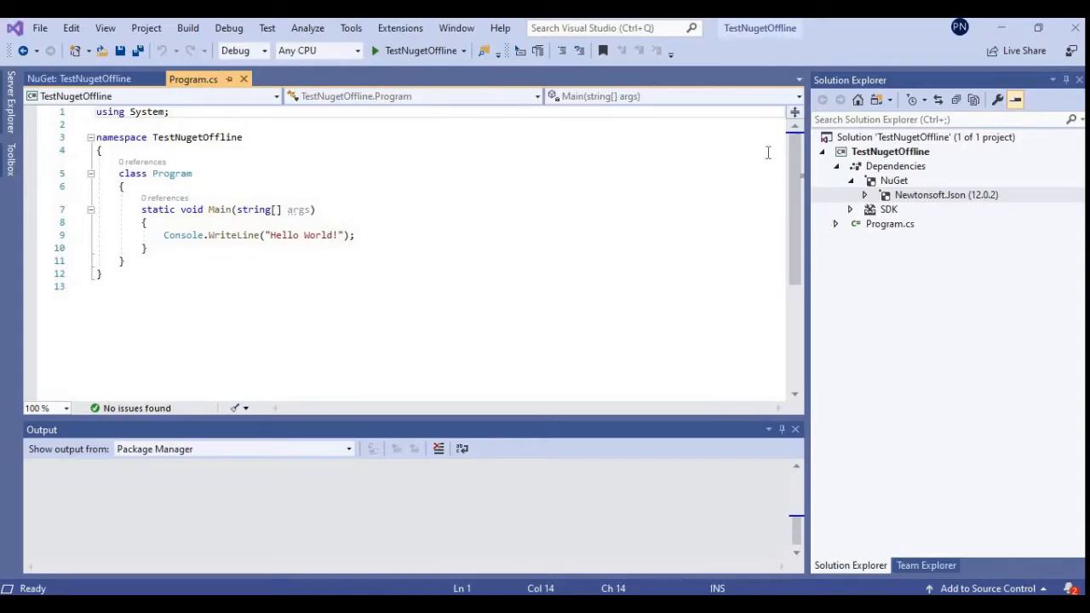